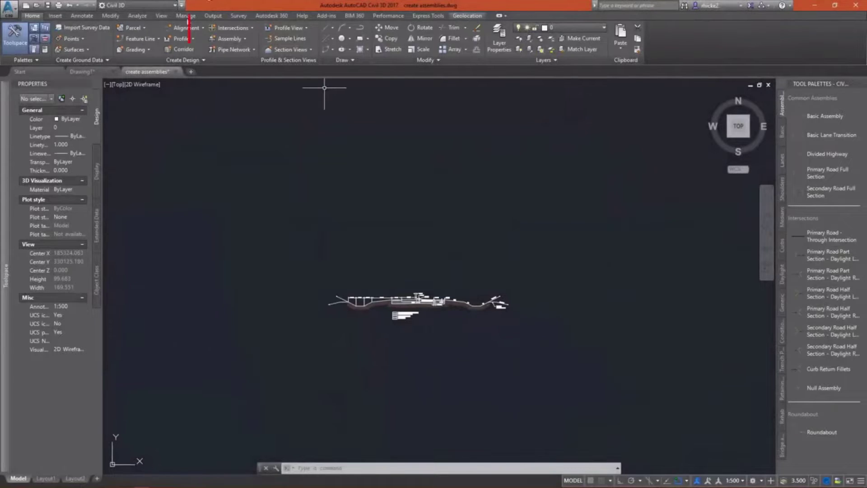
Start a new assembly from the Assembly dropdown and name it Bridge Section.
click(245, 39)
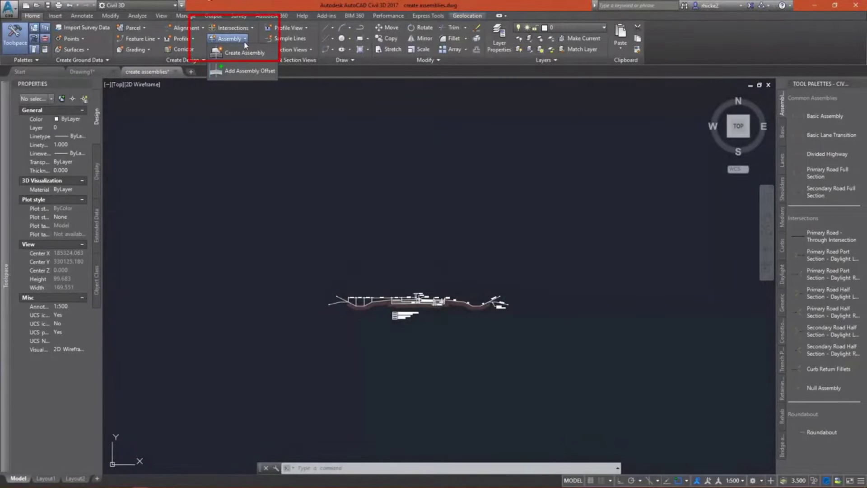
click(245, 53)
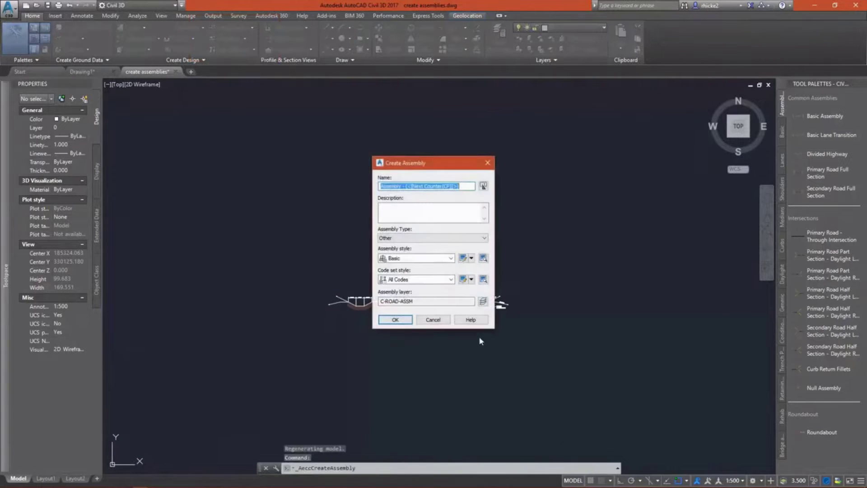
text(B)
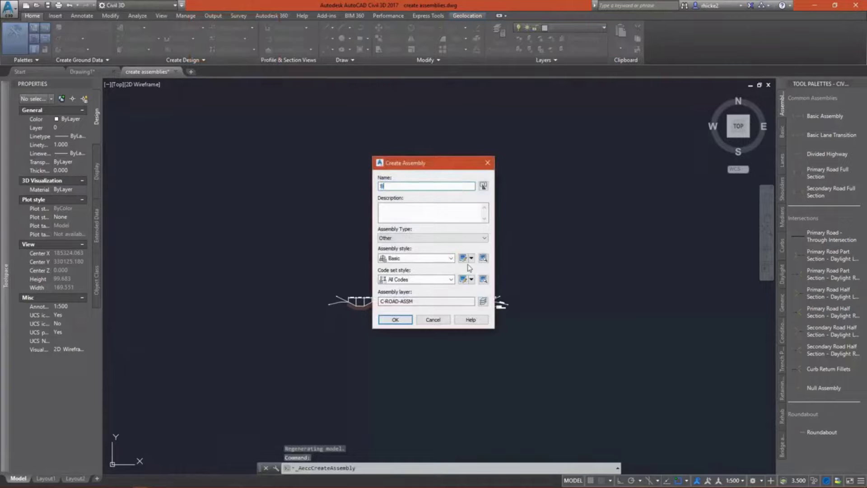
text(ridge Section)
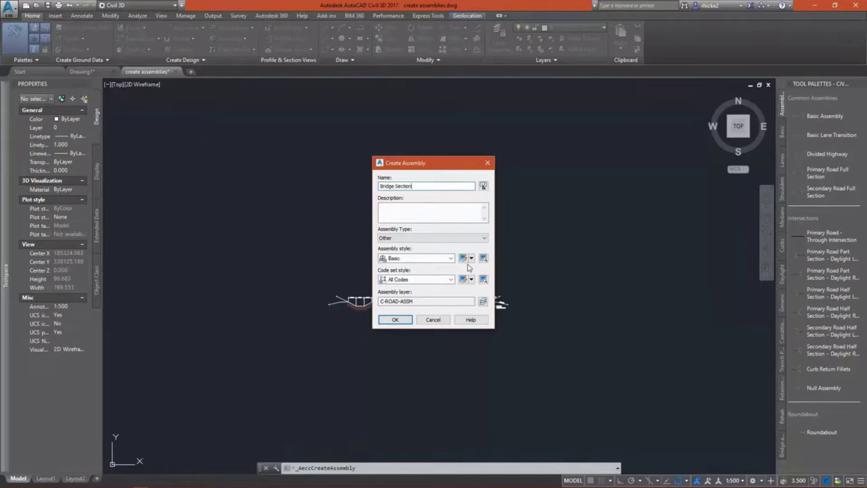
Confirm the Bridge Section assembly, place its baseline, and show the Bridge and Rail palette.
click(395, 319)
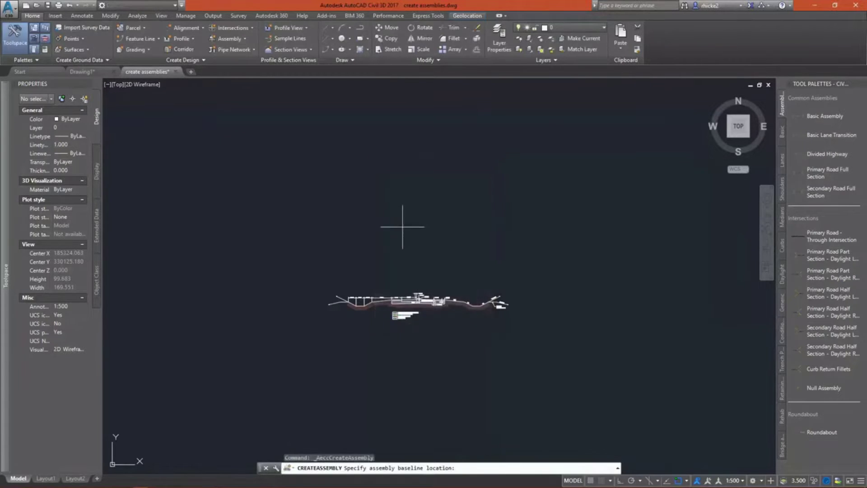
click(420, 198)
scroll(411, 169, up, 3)
scroll(264, 211, down, 1)
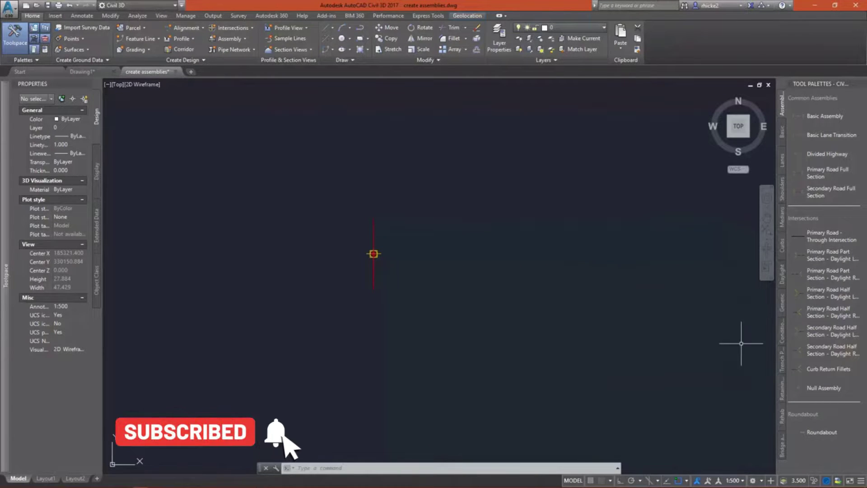
click(786, 449)
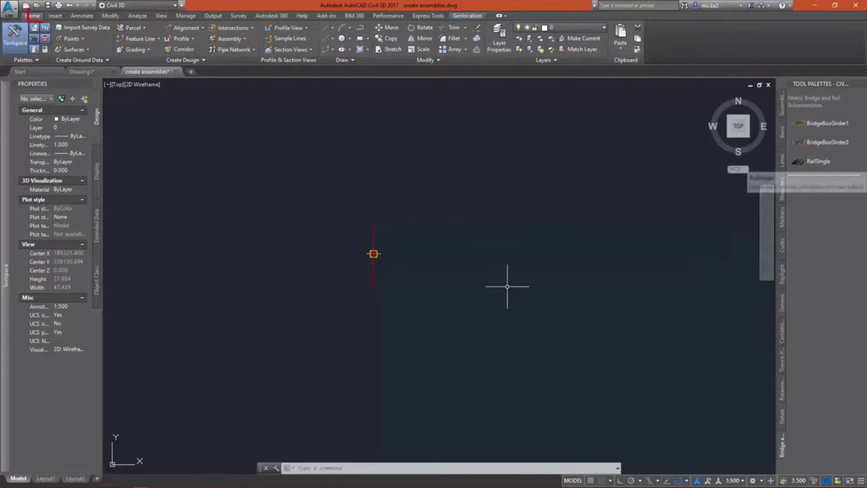
click(55, 16)
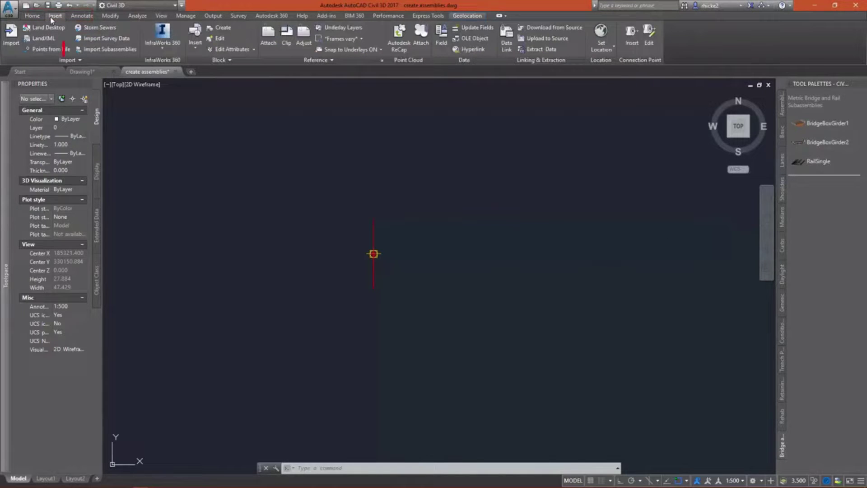
Import subassemblies from Euro_Bridge.pkt, keeping Bridge and Rail as the target palette.
click(91, 51)
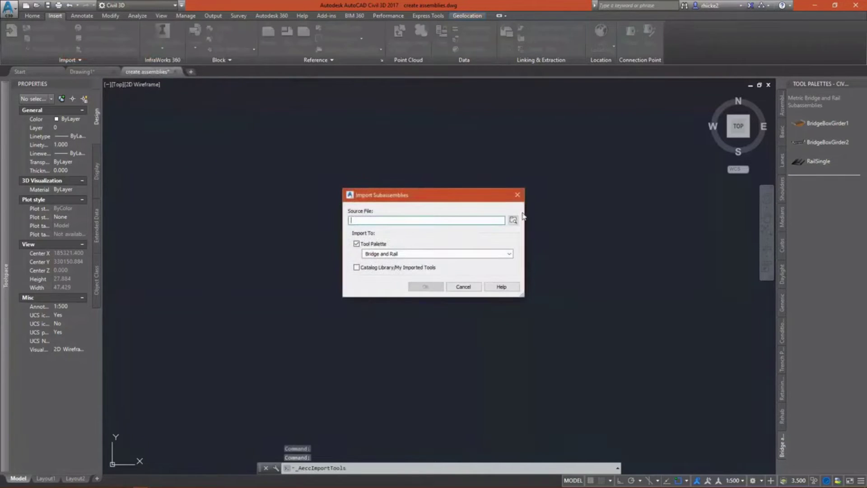
click(514, 220)
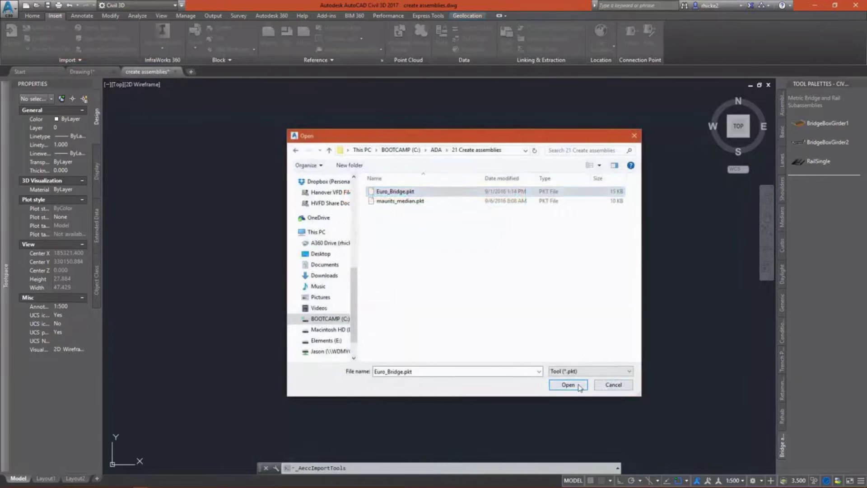
click(568, 385)
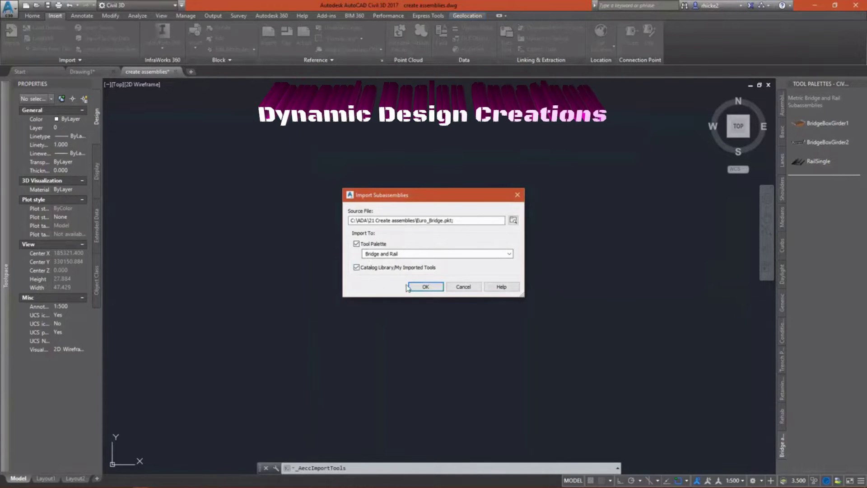
click(510, 254)
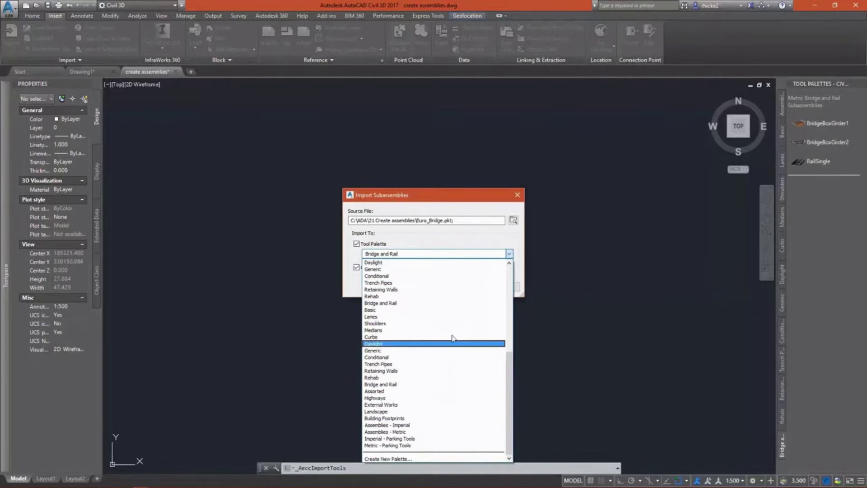
click(445, 236)
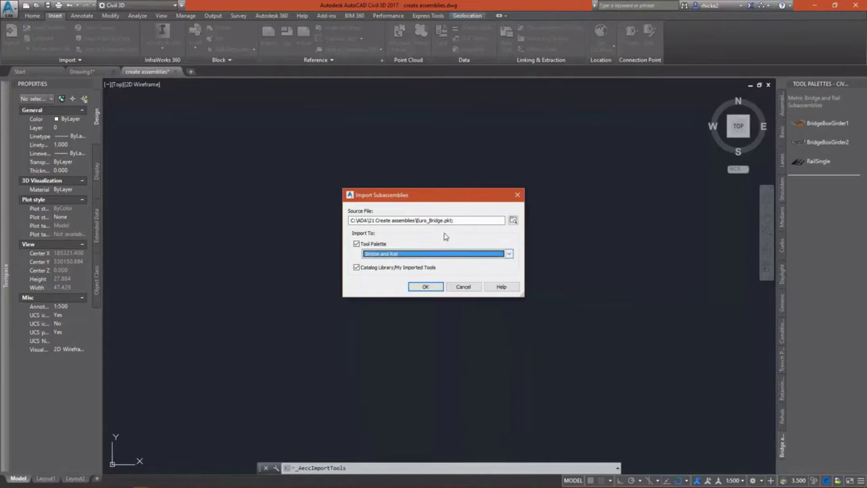
click(425, 288)
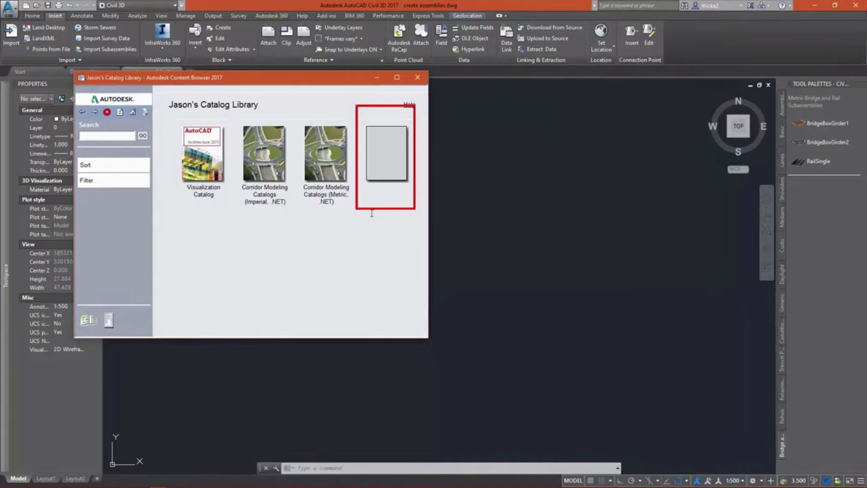
Drag IndustrialBridge from My Imported Tools onto the Bridge and Rail palette, then close the Content Browser.
click(391, 165)
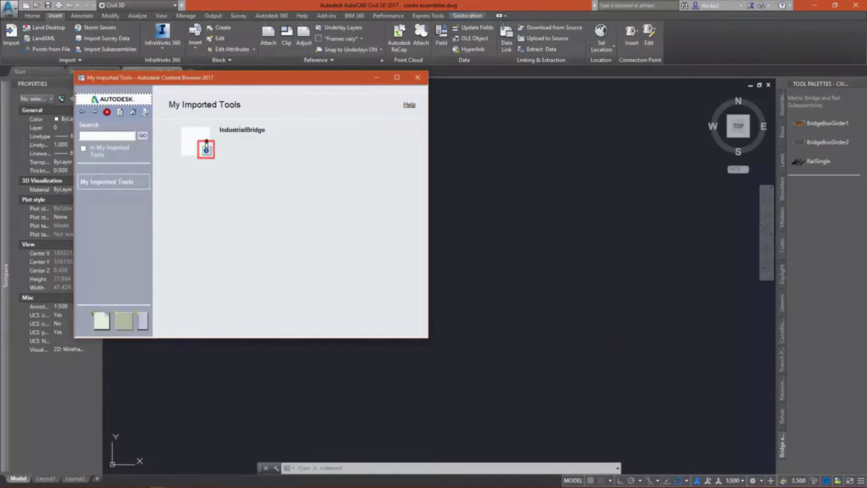
drag(207, 143, 501, 170)
drag(734, 180, 823, 170)
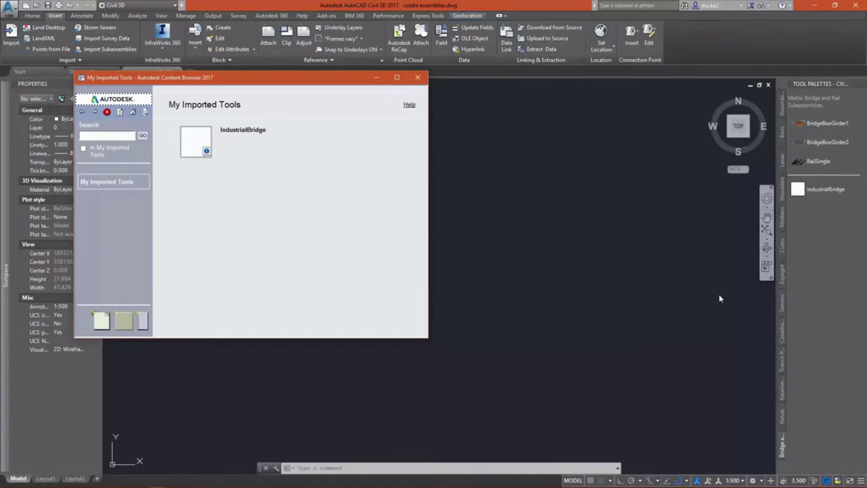
click(416, 79)
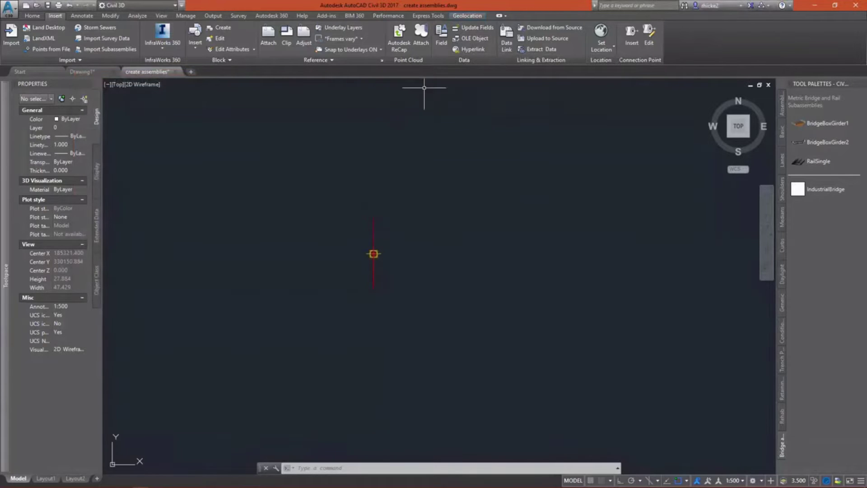
Insert IndustrialBridge at the Bridge Section marker point and end the insertion.
click(800, 191)
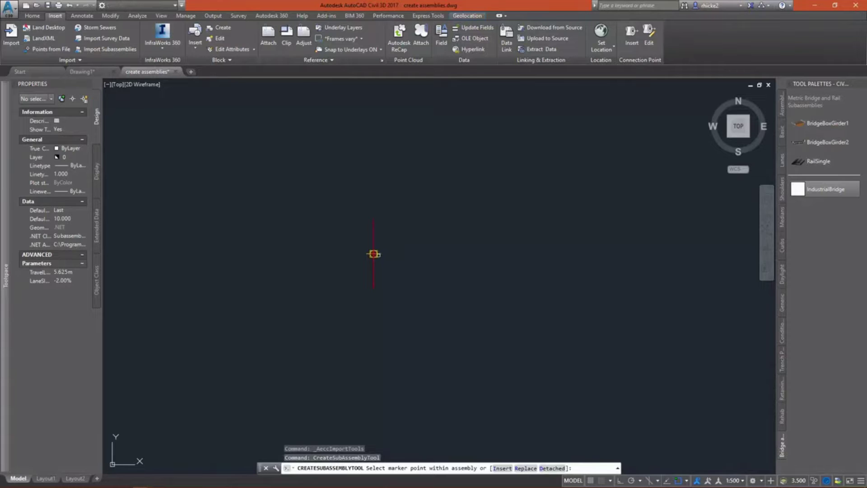
click(373, 254)
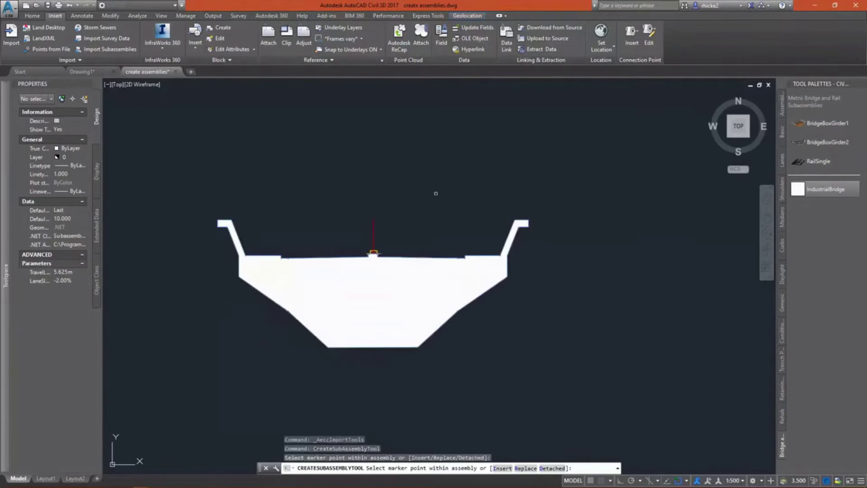
right_click(430, 169)
click(452, 175)
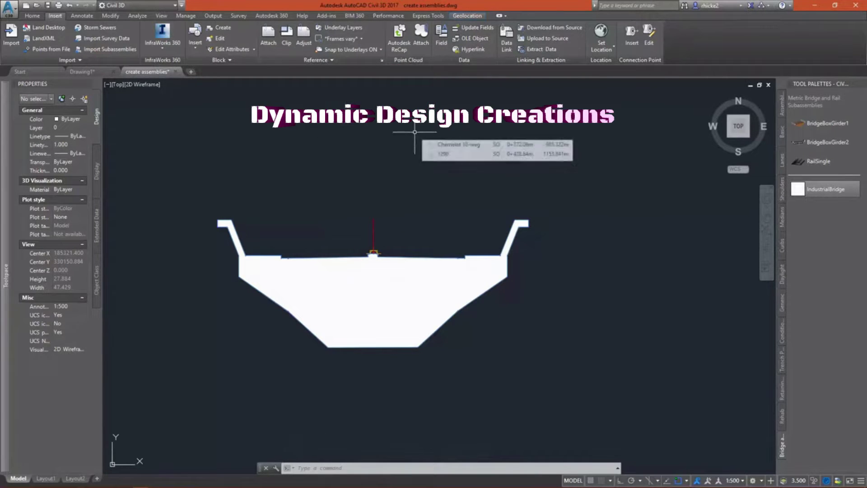
Import maurits_median.pkt into the Medians palette, also adding it to the imported tools catalog.
click(783, 229)
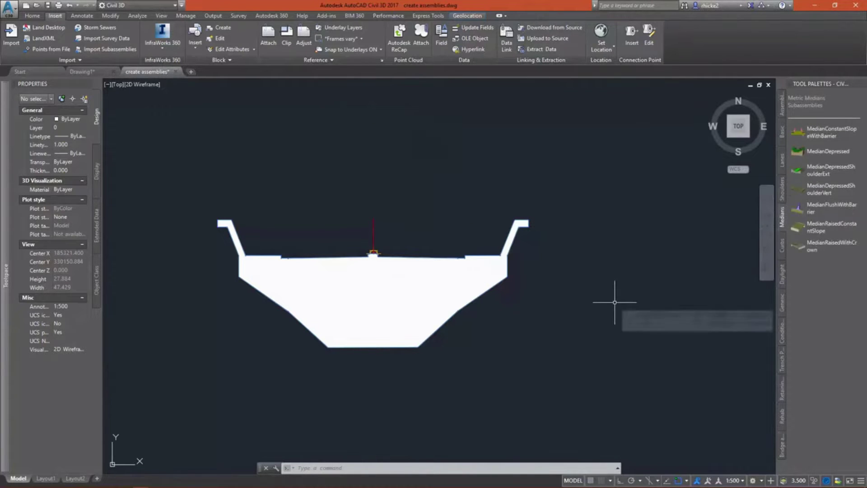
scroll(344, 310, down, 4)
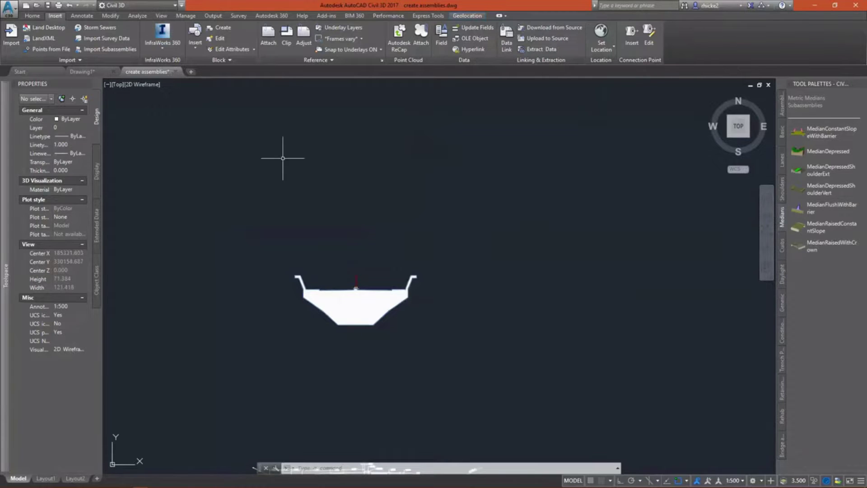
click(108, 49)
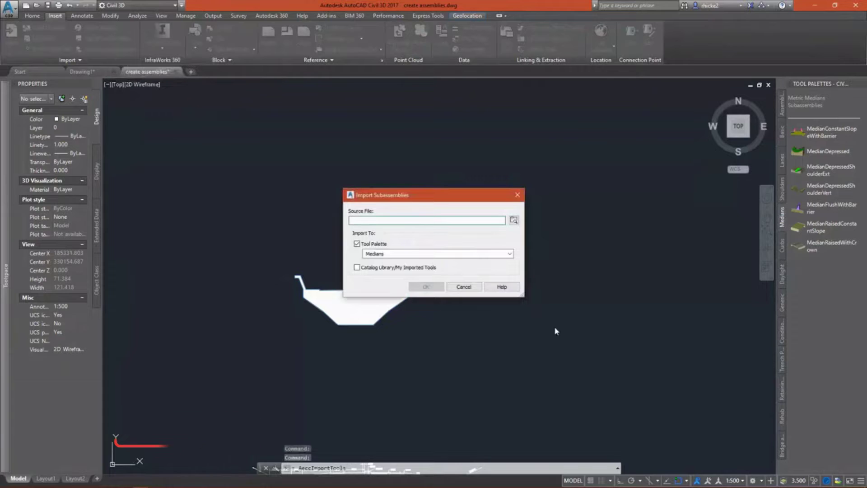
click(514, 220)
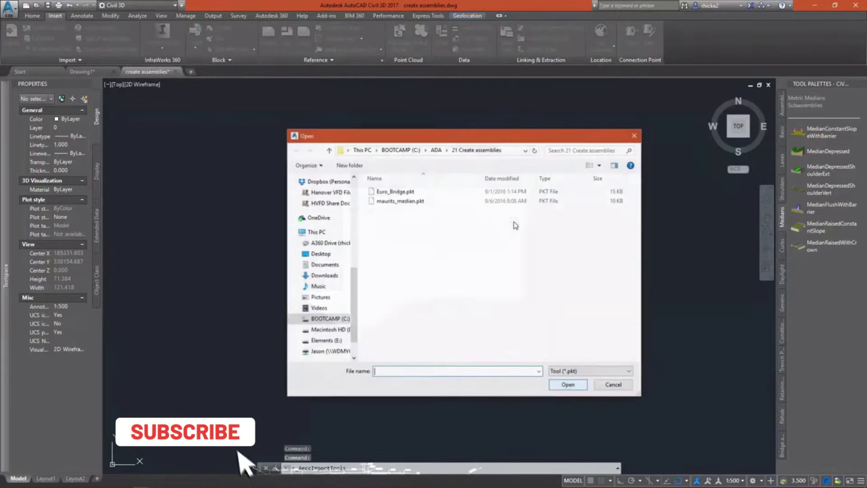
click(402, 200)
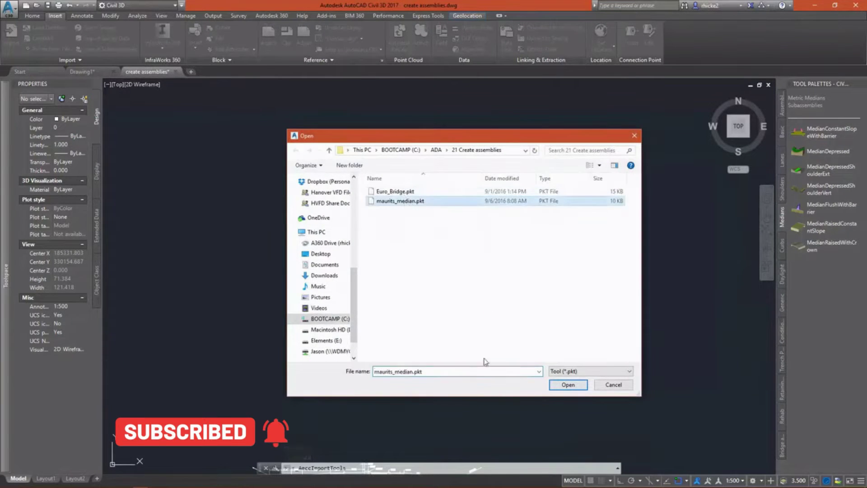
click(569, 385)
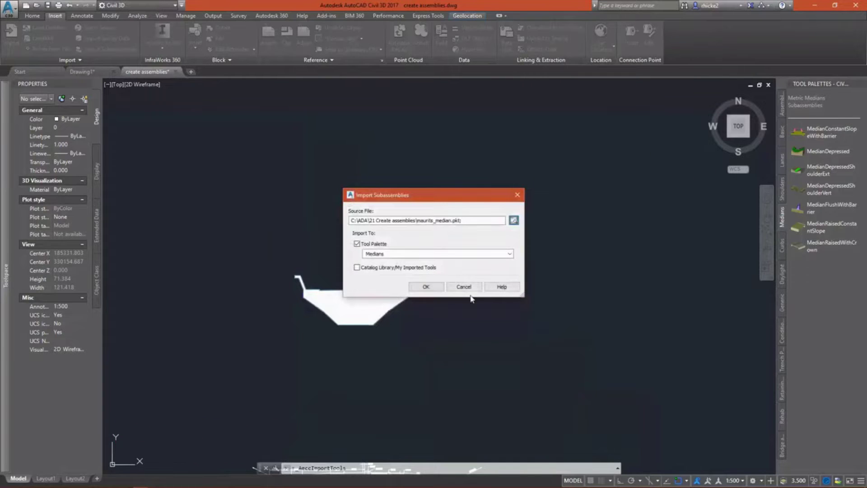
click(358, 269)
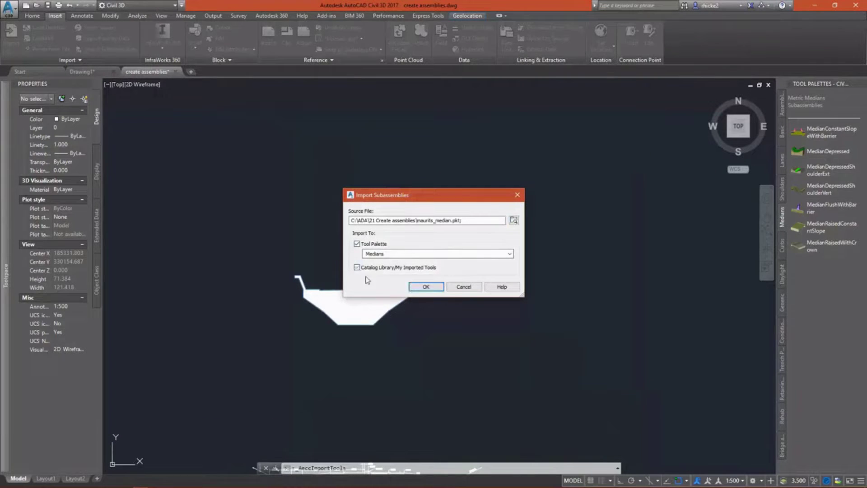
click(425, 287)
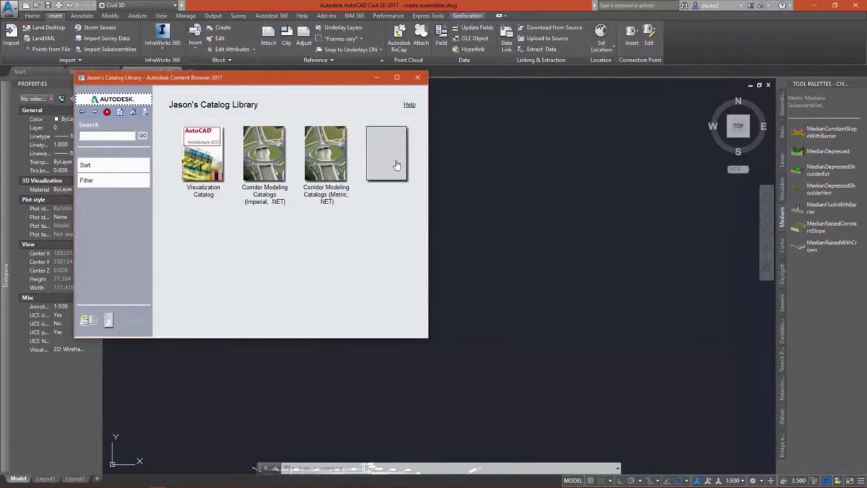
Drag TrafficSeparator from My Imported Tools onto the Medians palette, then close the Content Browser.
click(395, 159)
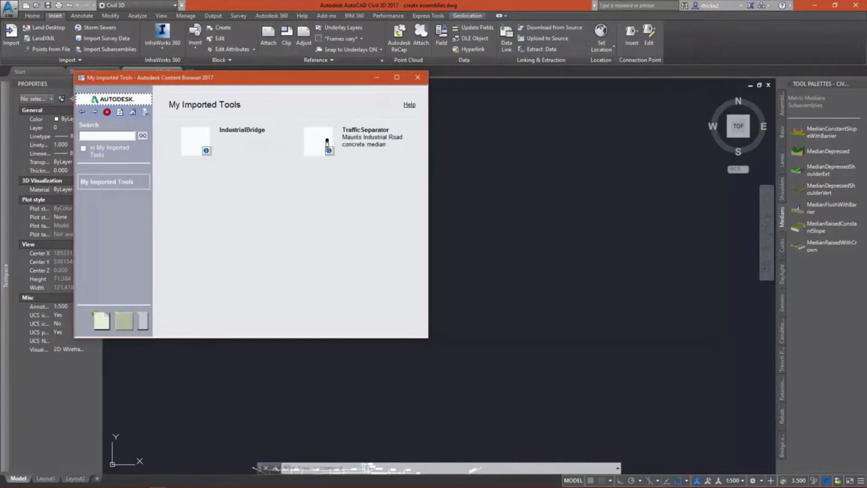
click(330, 145)
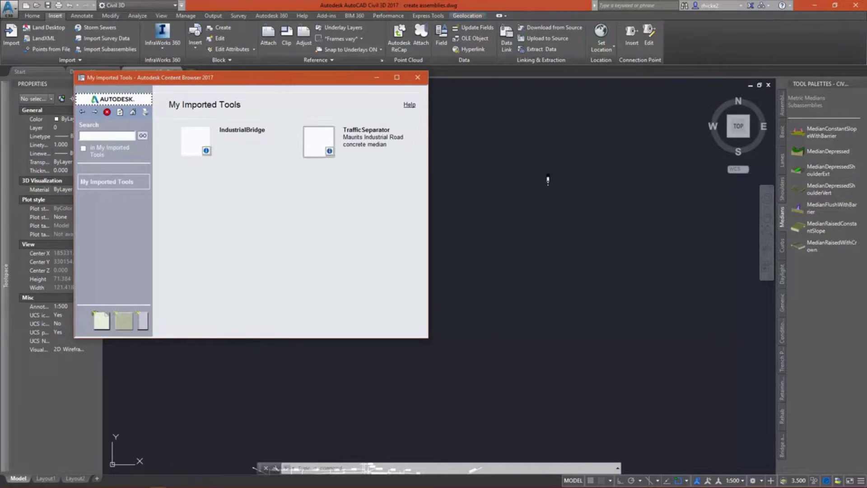
drag(612, 196, 826, 264)
click(708, 315)
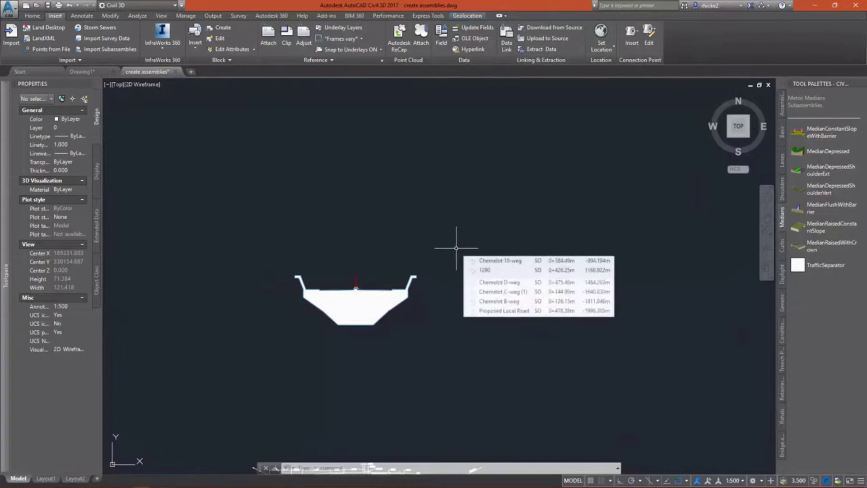
Zoom to the road cross-section detail drawing and switch to the Home ribbon.
scroll(494, 149, down, 2)
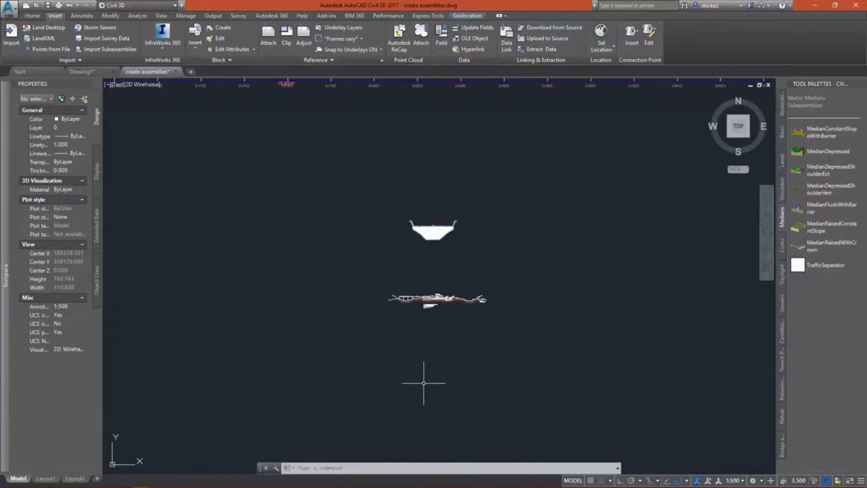
scroll(412, 323, up, 4)
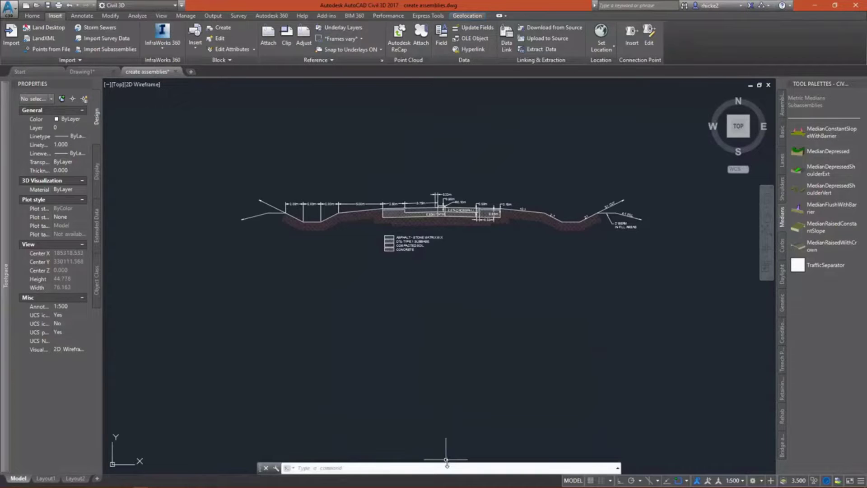
click(34, 15)
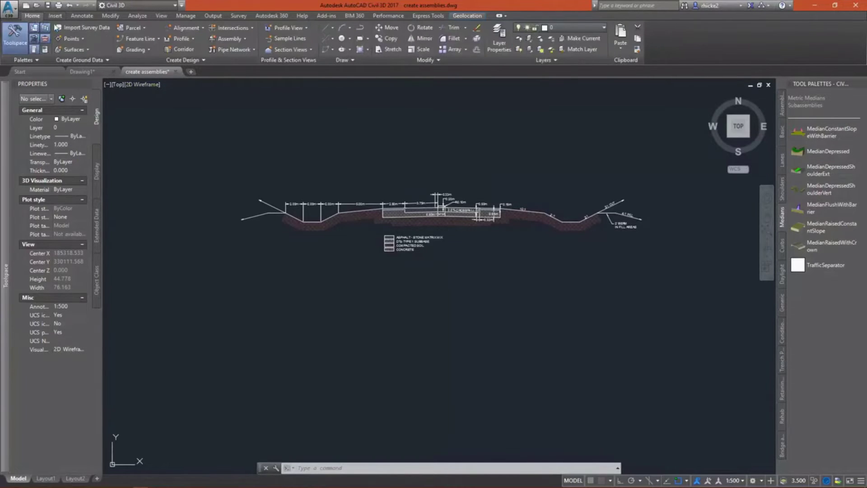
Create an assembly named 'Road Section' and confirm it.
click(234, 39)
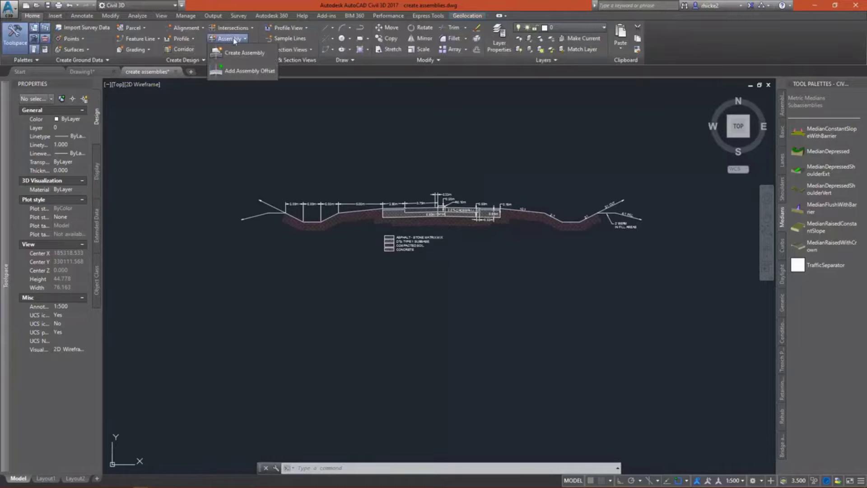
click(244, 53)
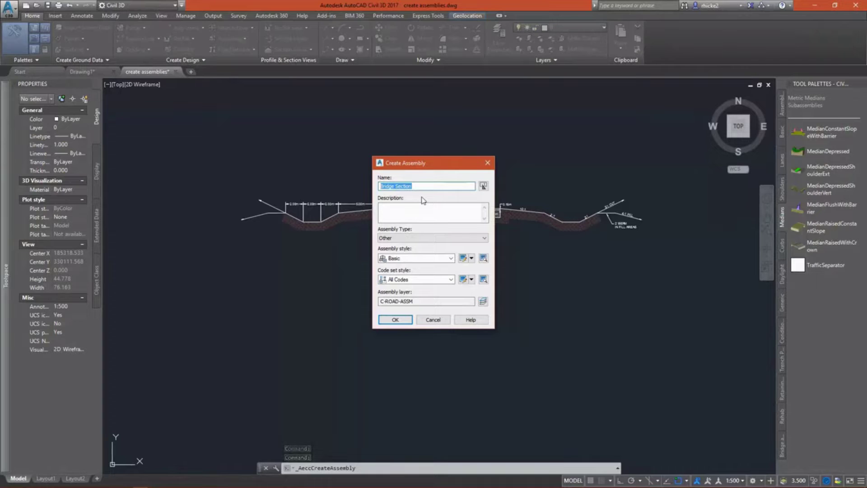
text(Roa)
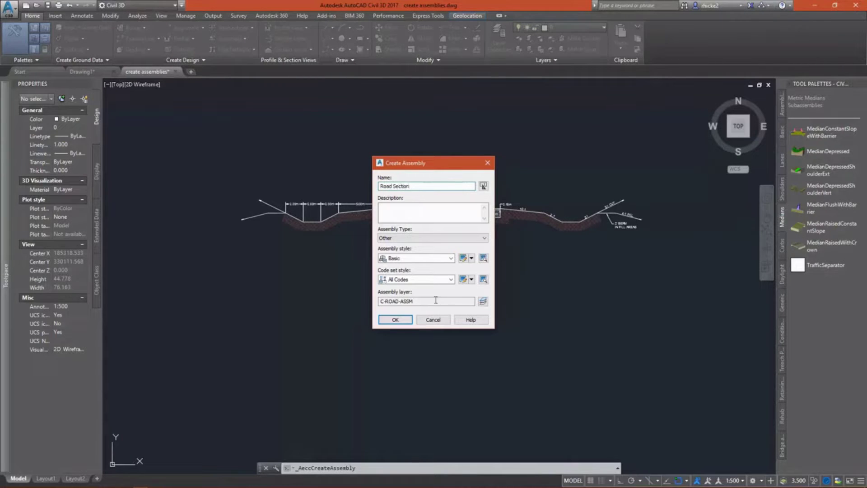
click(396, 319)
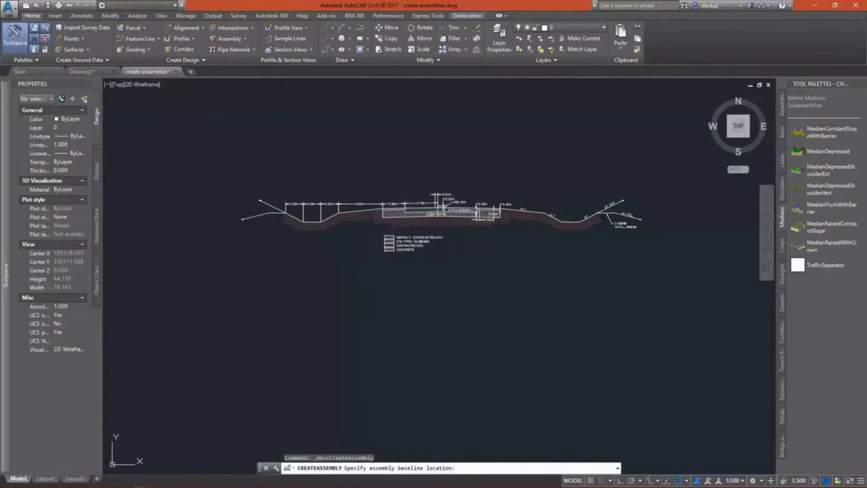
Place the Road Section baseline below the legend.
click(451, 301)
scroll(449, 299, up, 4)
scroll(412, 447, down, 2)
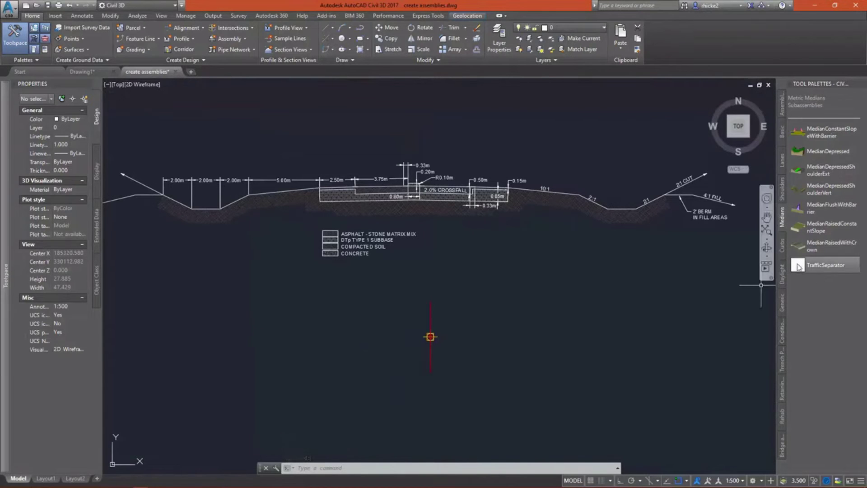
Attach a TrafficSeparator median to the Road Section baseline marker and finish the insertion.
click(826, 265)
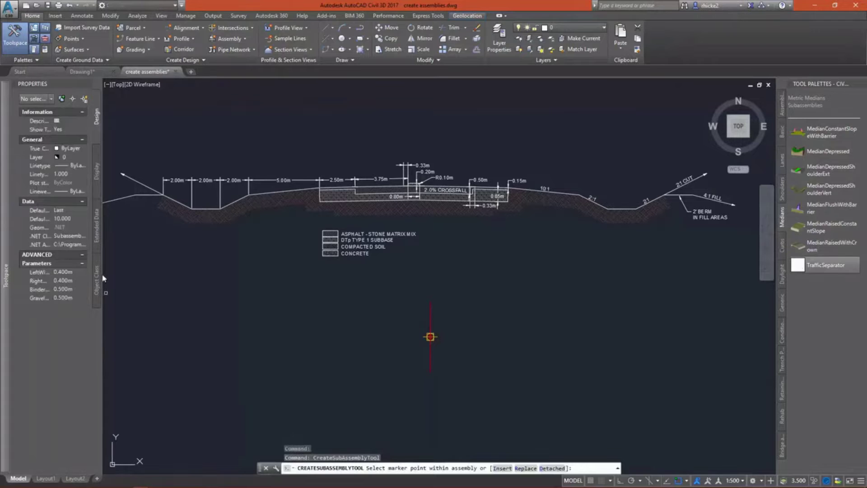
drag(152, 272, 151, 272)
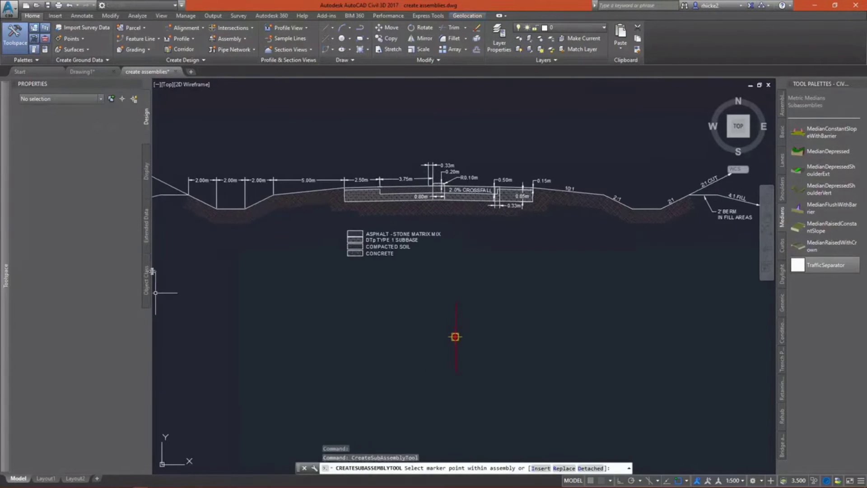
key(Escape)
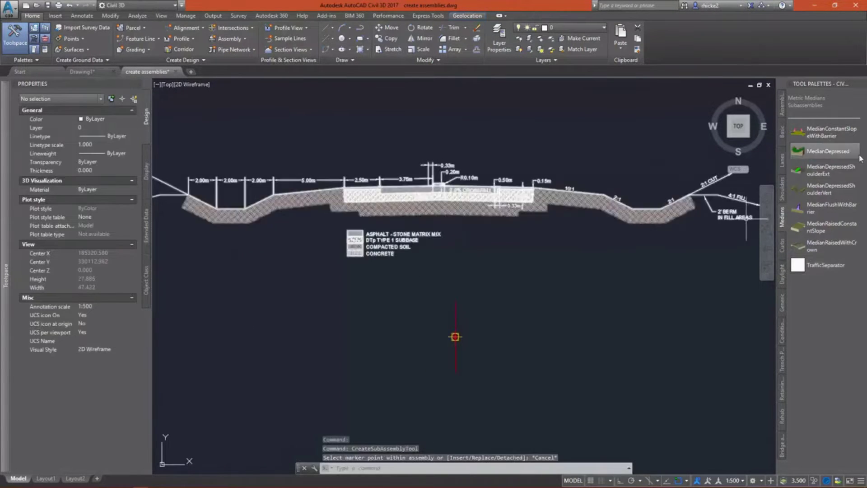
click(798, 266)
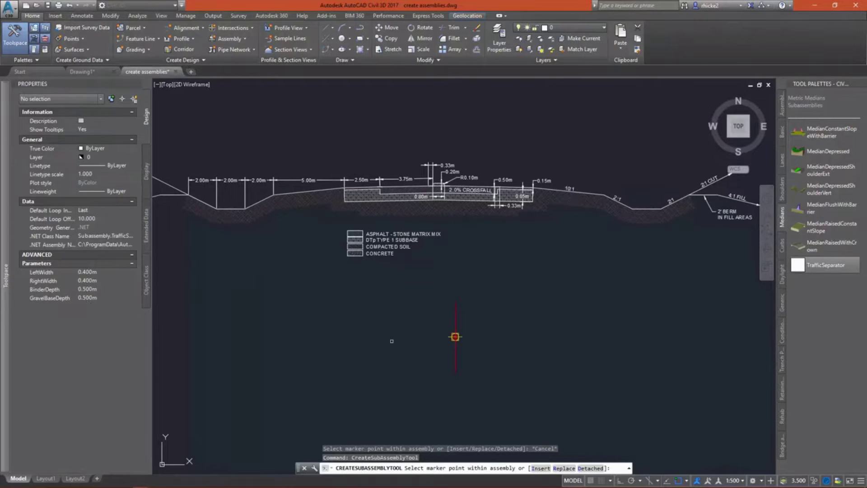
click(455, 337)
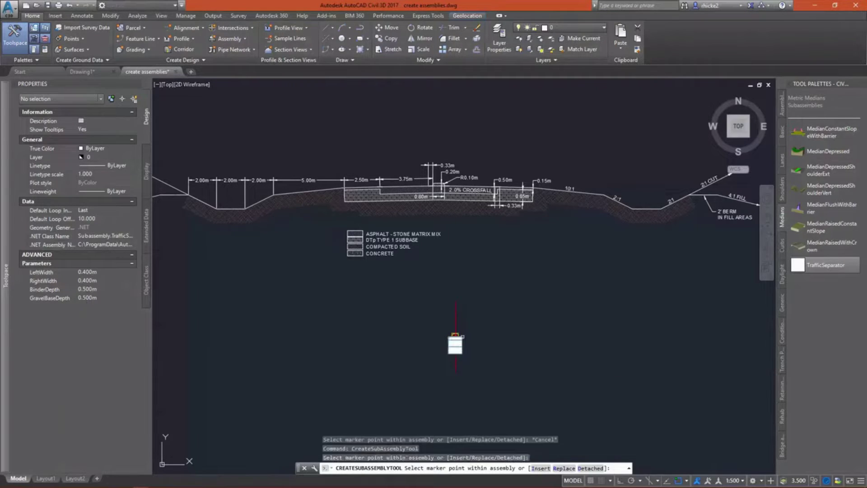
scroll(458, 349, up, 6)
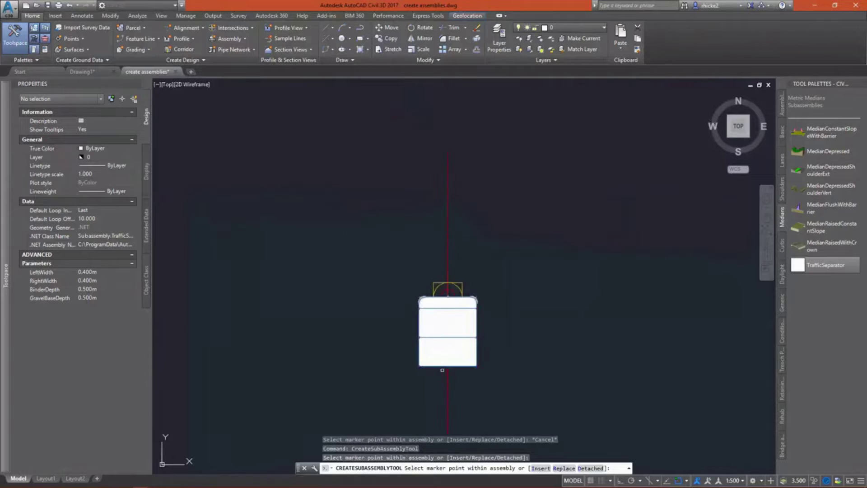
right_click(347, 300)
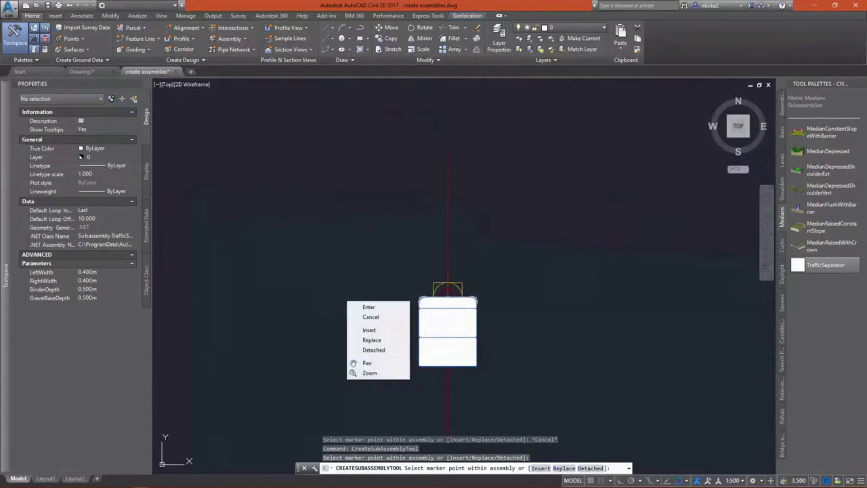
click(357, 307)
scroll(385, 325, up, 4)
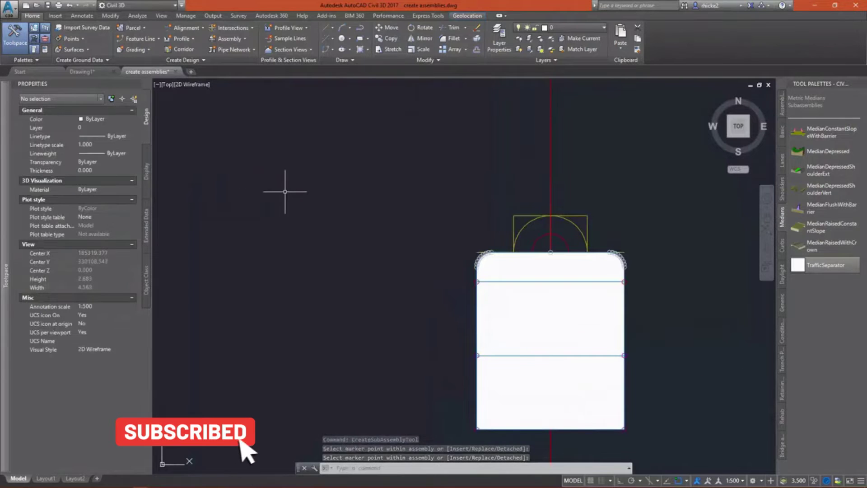
scroll(299, 190, down, 2)
scroll(332, 190, down, 2)
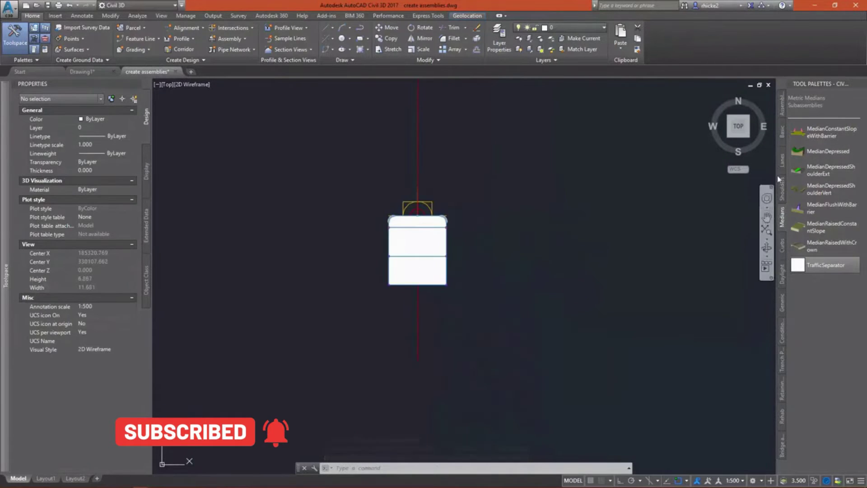
Pick the LaneSuperelevationAOR subassembly from the Lanes tool palette.
click(785, 154)
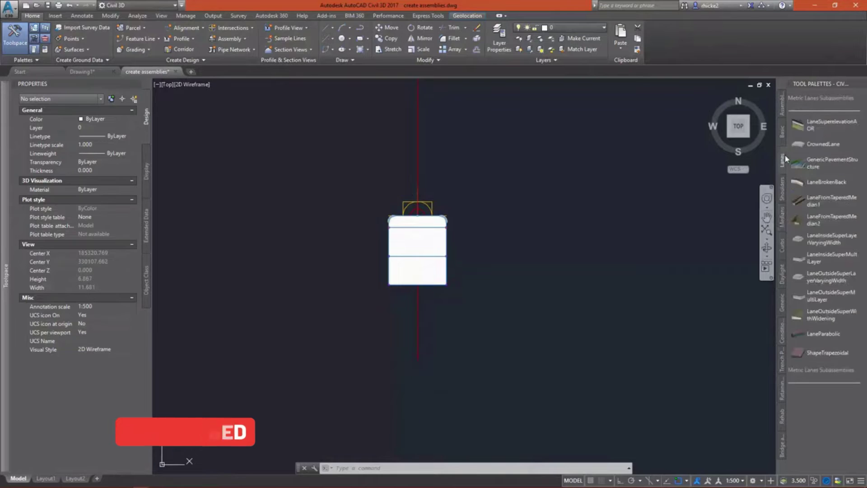
click(795, 129)
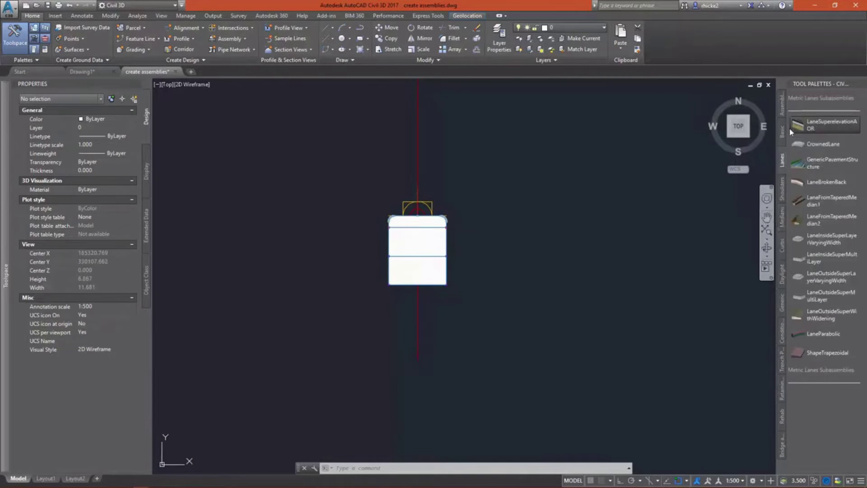
scroll(448, 226, up, 5)
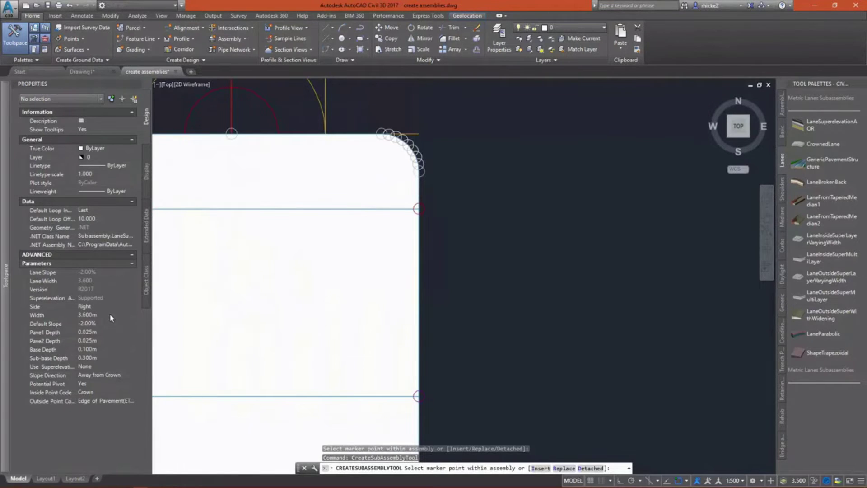
scroll(470, 307, down, 10)
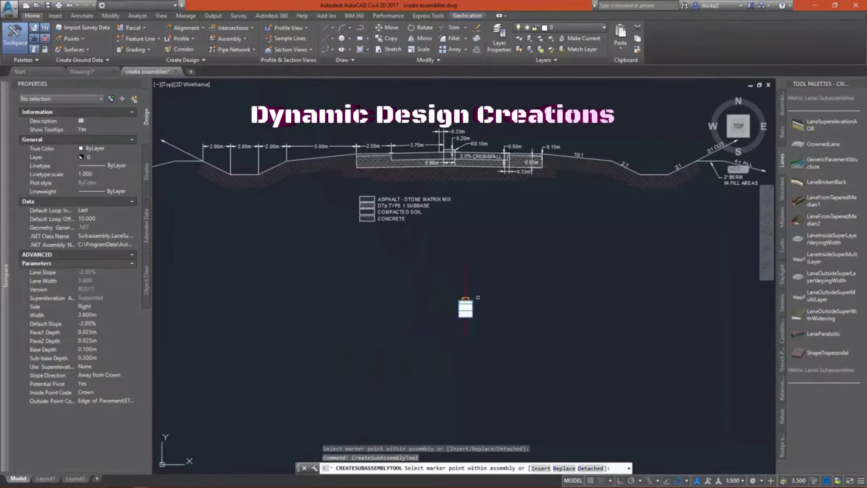
Set the lane Width 3.75, Pave1 0, Pave2 0.5, Base 0.5, Sub-base 0, keeping the -2.00% slope.
click(95, 315)
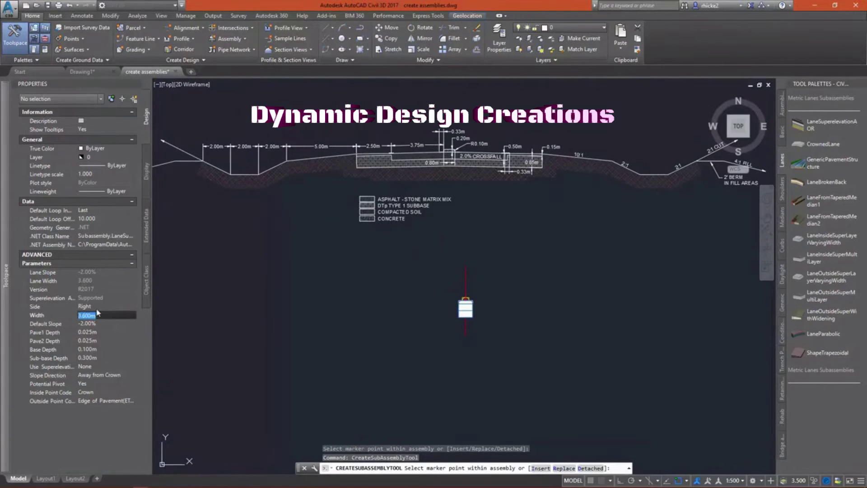
text(3.75)
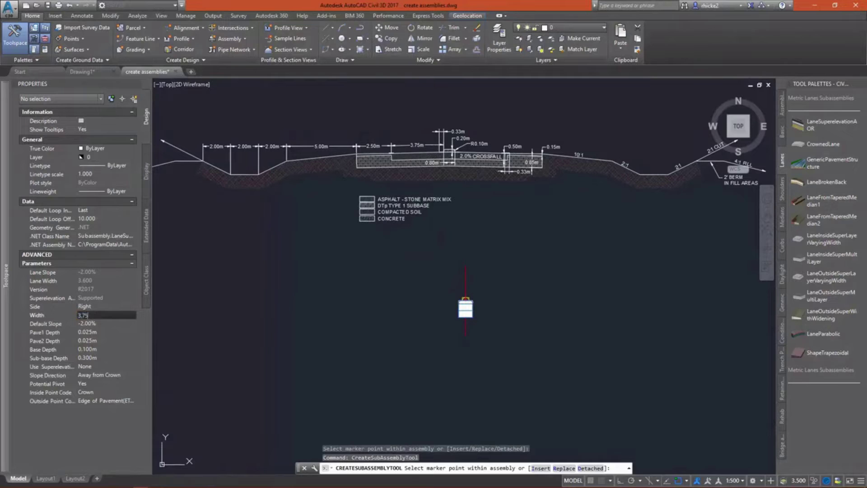
key(Tab)
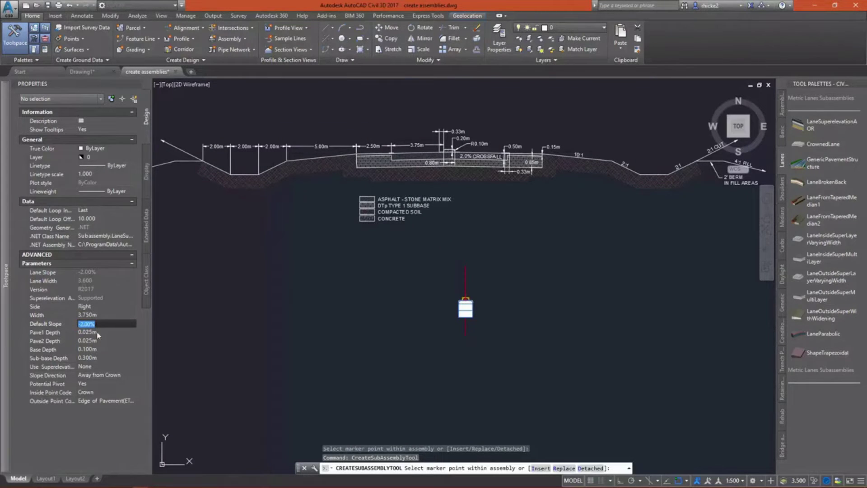
key(Tab)
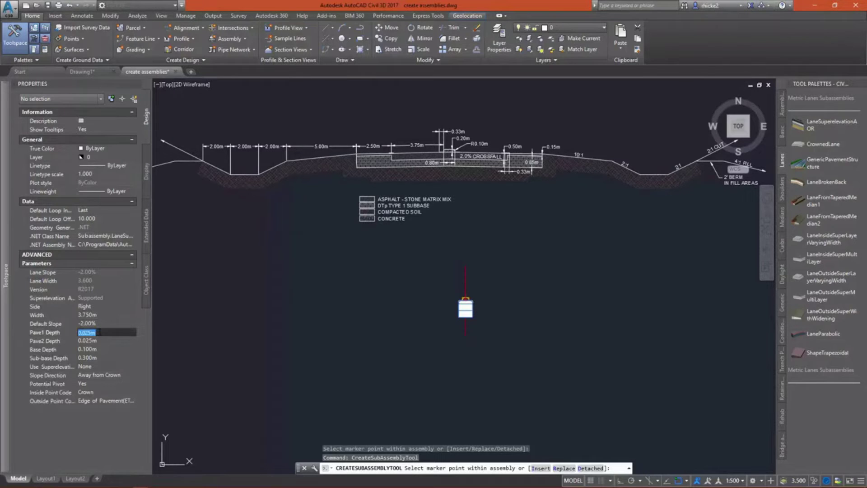
text(0.)
key(Tab)
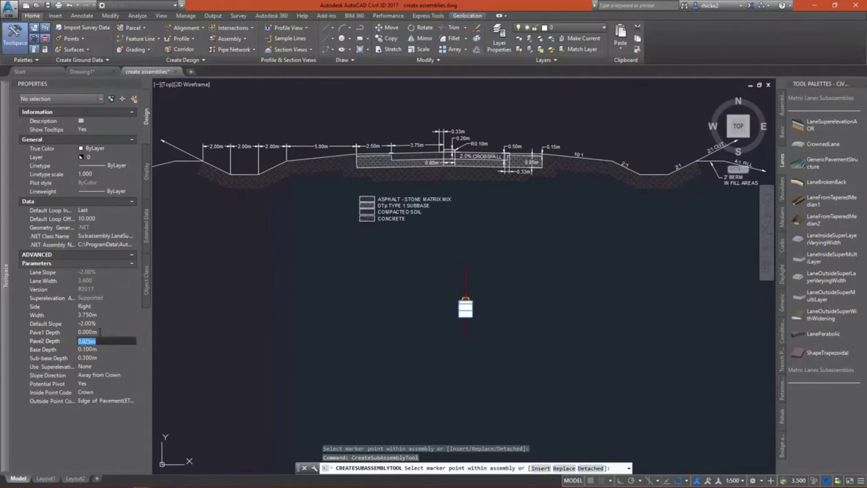
text(0.)
key(Tab)
text(0.5)
key(Tab)
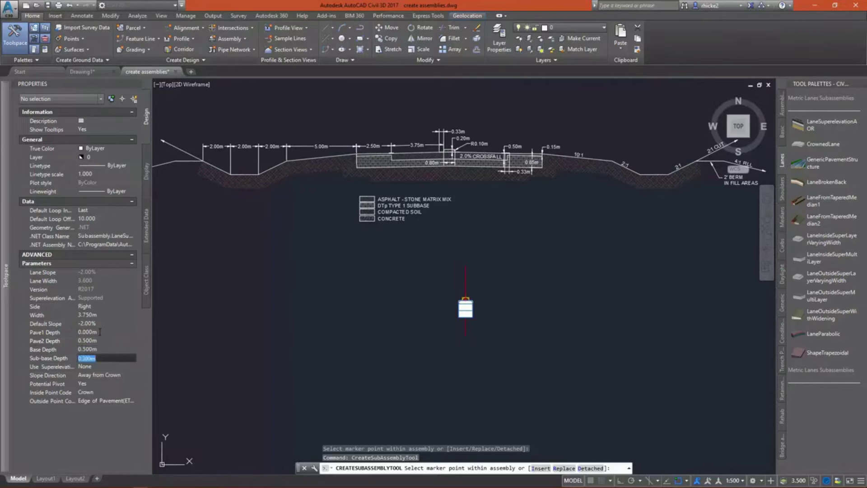
text(0.000)
key(Tab)
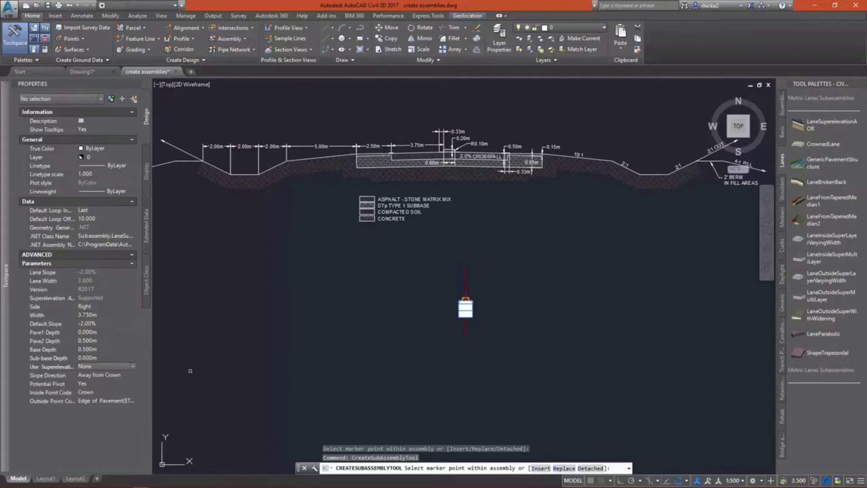
scroll(492, 309, up, 10)
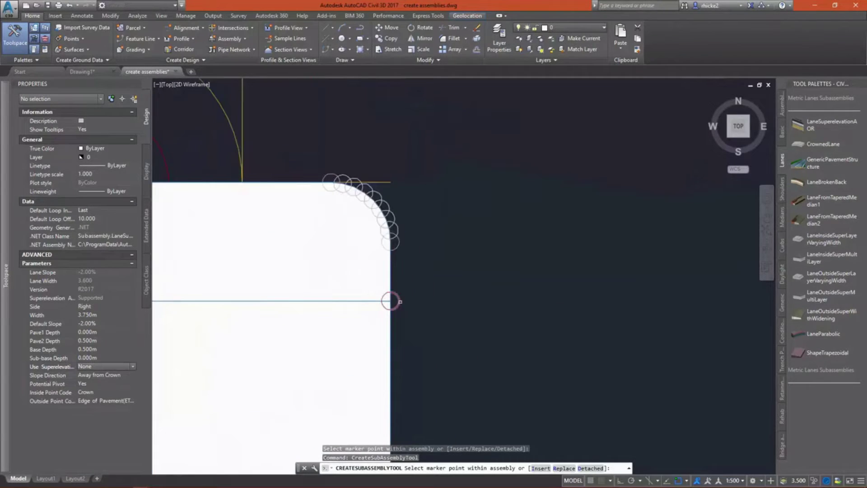
Attach the 3.75 m lane to the right side of the TrafficSeparator median.
click(401, 301)
scroll(393, 303, down, 8)
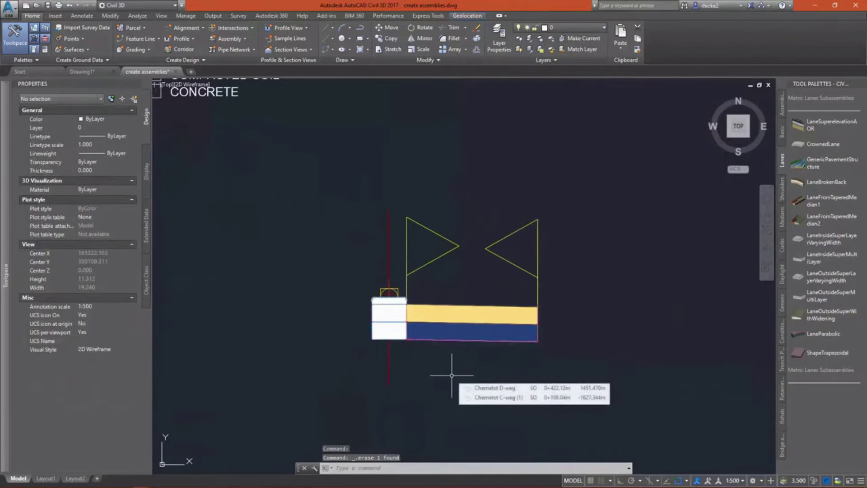
scroll(452, 375, down, 4)
scroll(480, 395, up, 8)
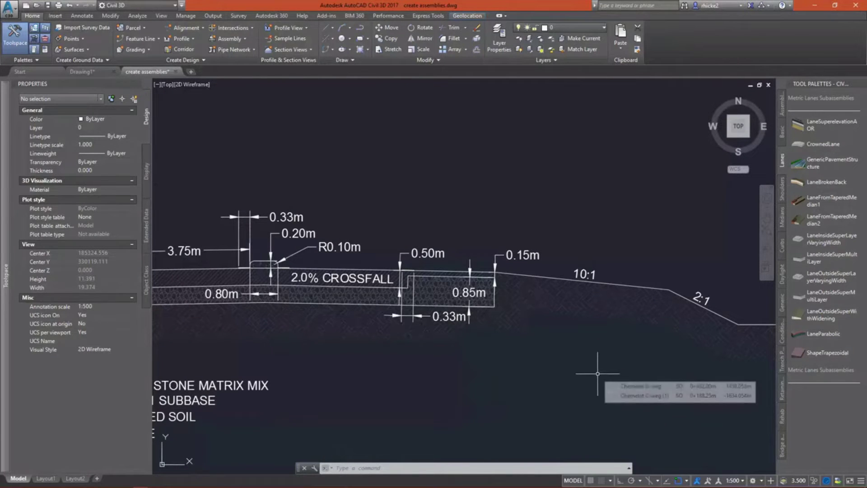
scroll(452, 352, down, 4)
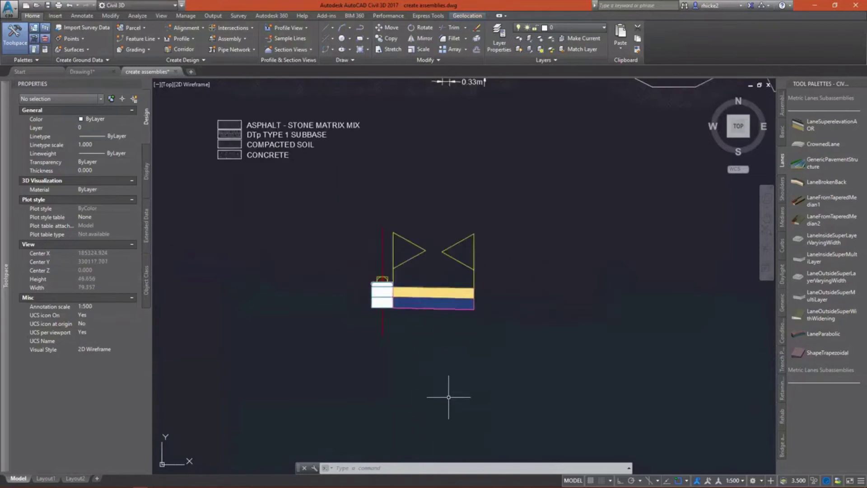
scroll(445, 345, up, 5)
scroll(505, 311, down, 2)
scroll(673, 236, up, 2)
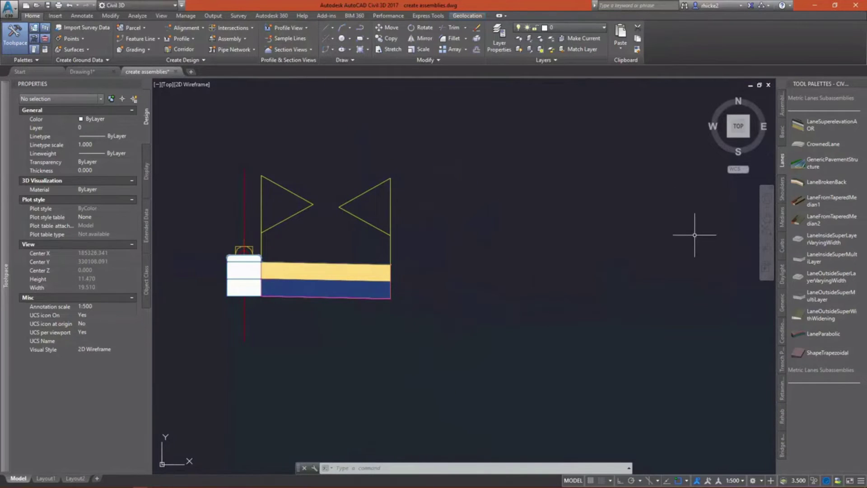
Begin inserting a second LaneSuperelevationAOR lane from the Lanes palette.
click(802, 122)
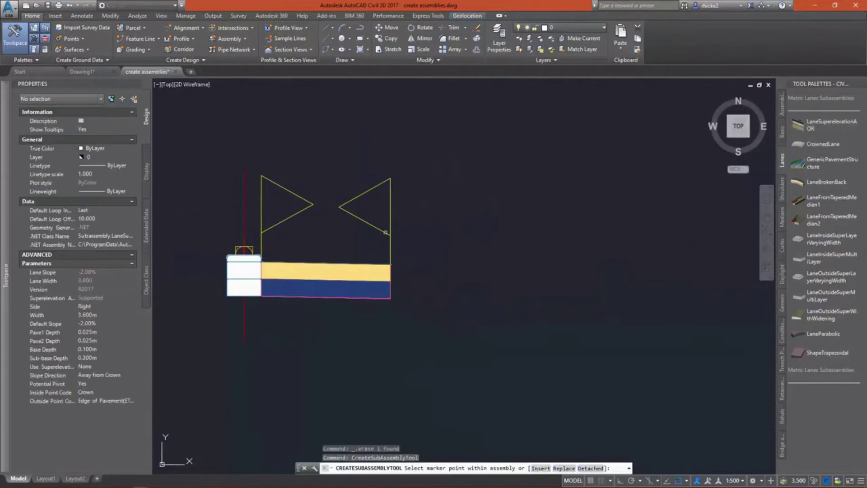
scroll(510, 283, down, 5)
scroll(540, 283, up, 2)
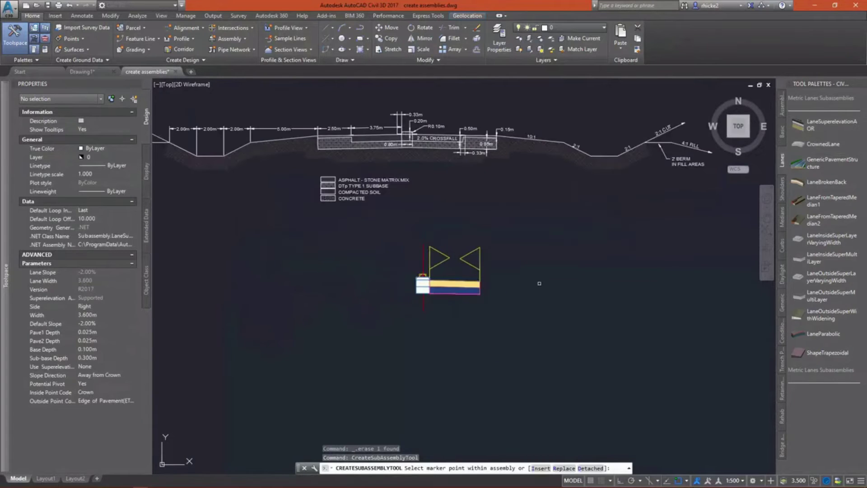
scroll(312, 110, up, 2)
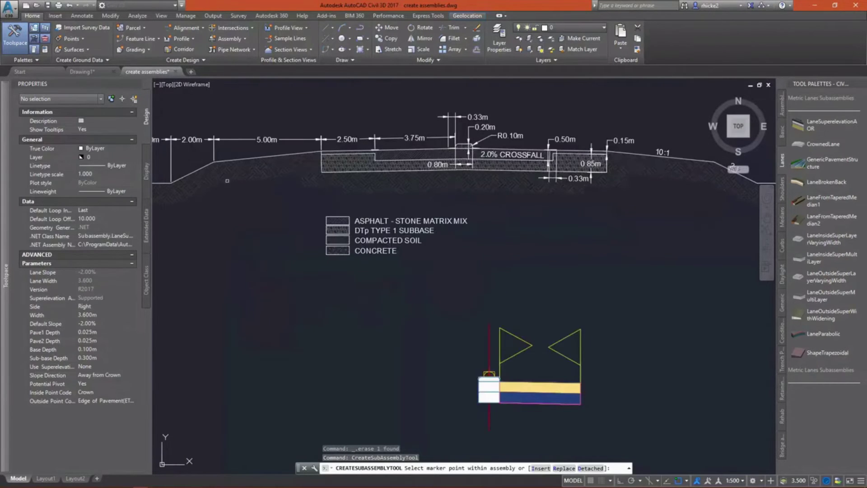
Give the second lane Width 2.5, Pave1 0, Pave2 0.15, Base 0.85 and Sub-base 0.
click(92, 315)
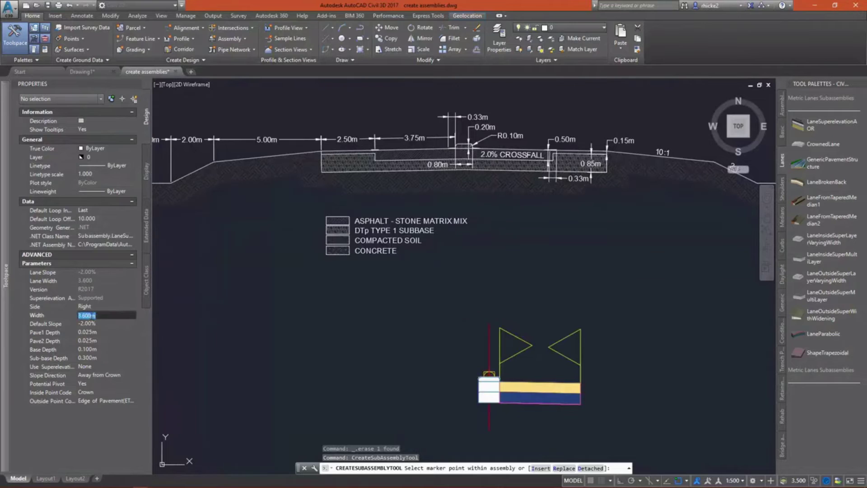
text(2.5)
click(99, 333)
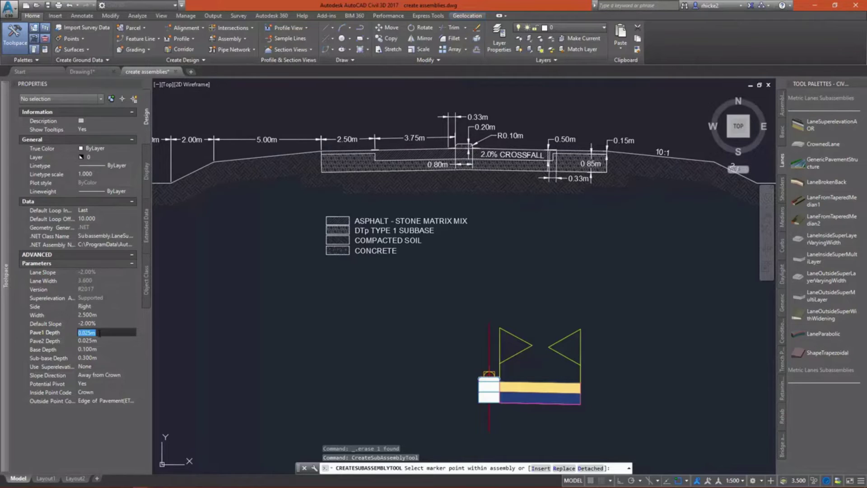
text(0.000)
click(99, 341)
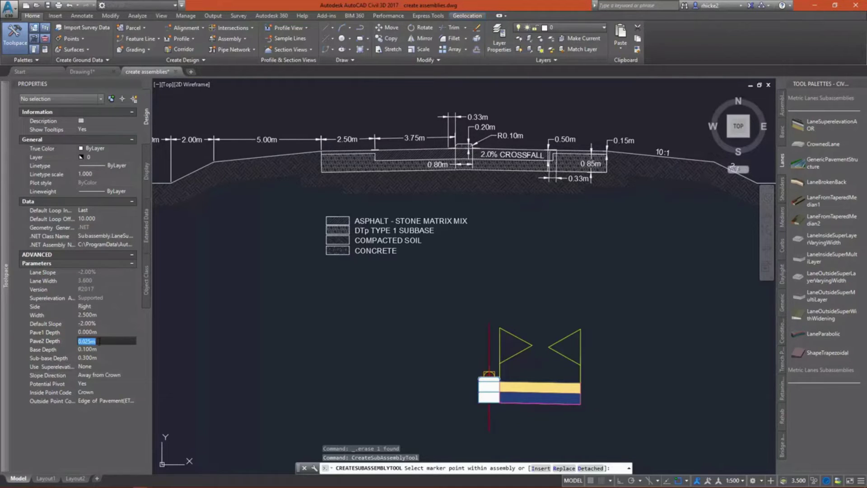
text(0.15)
click(103, 350)
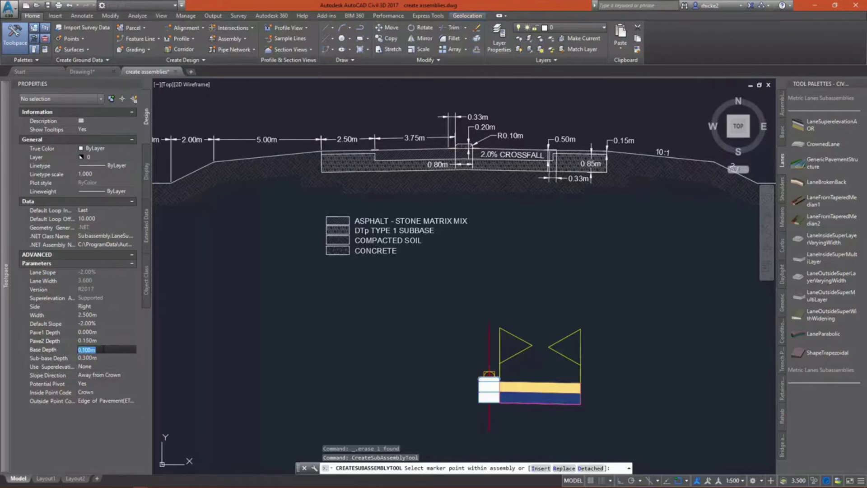
text(0.85)
click(102, 355)
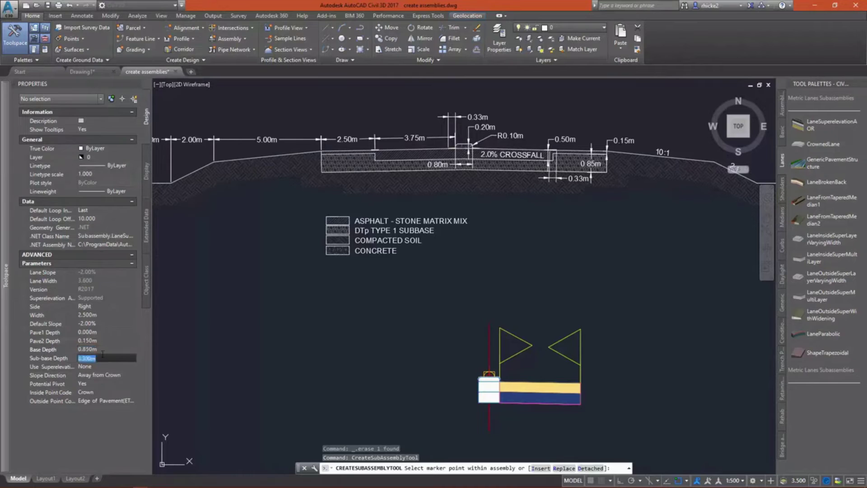
text(0.0001)
key(Return)
Attach the 2.5 m lane at the first right lane's outer edge and end placement.
scroll(603, 389, up, 5)
click(685, 386)
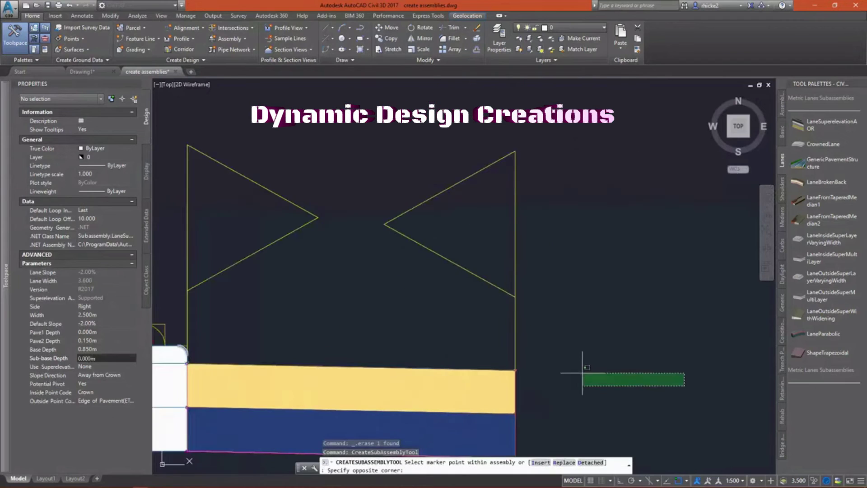
click(583, 371)
scroll(523, 376, up, 3)
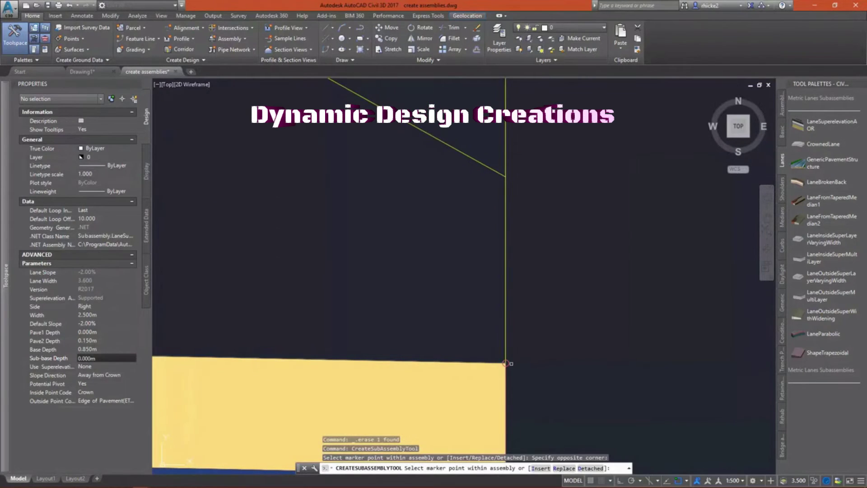
click(506, 363)
scroll(506, 362, down, 5)
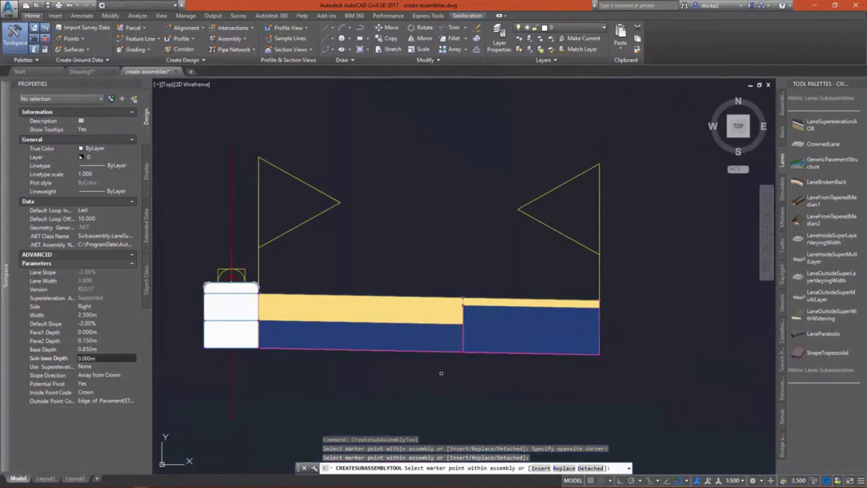
right_click(430, 399)
click(454, 401)
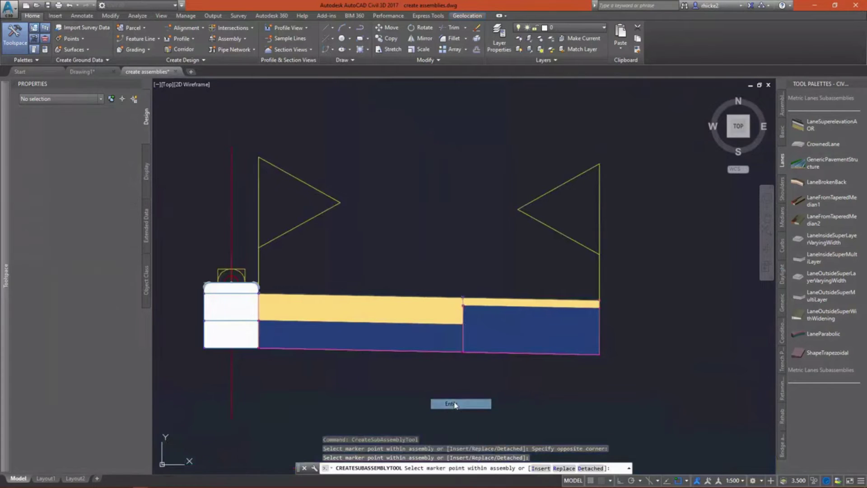
scroll(477, 398, down, 4)
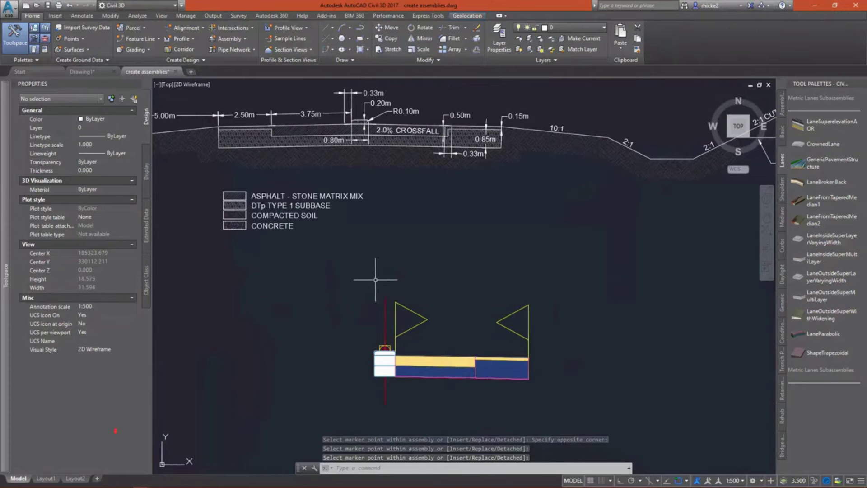
Mirror the inner right lane to the left side of the median.
click(428, 362)
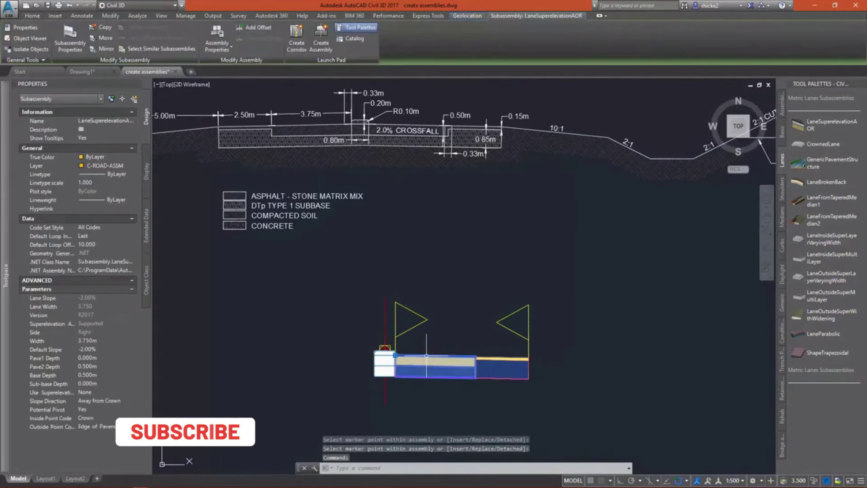
right_click(428, 360)
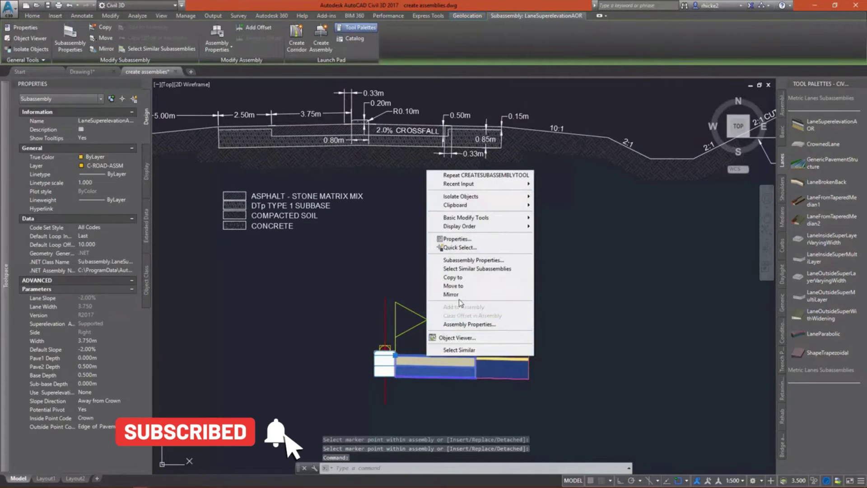
click(460, 294)
scroll(372, 357, up, 10)
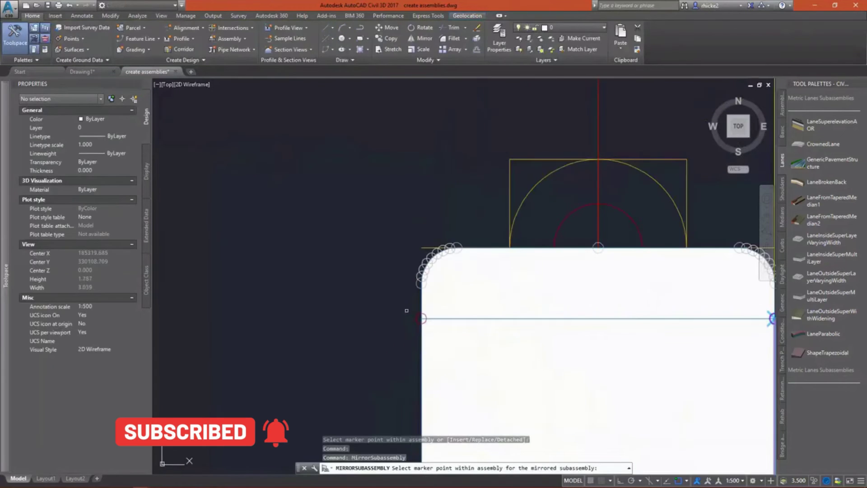
click(420, 318)
scroll(347, 255, down, 5)
scroll(347, 255, down, 4)
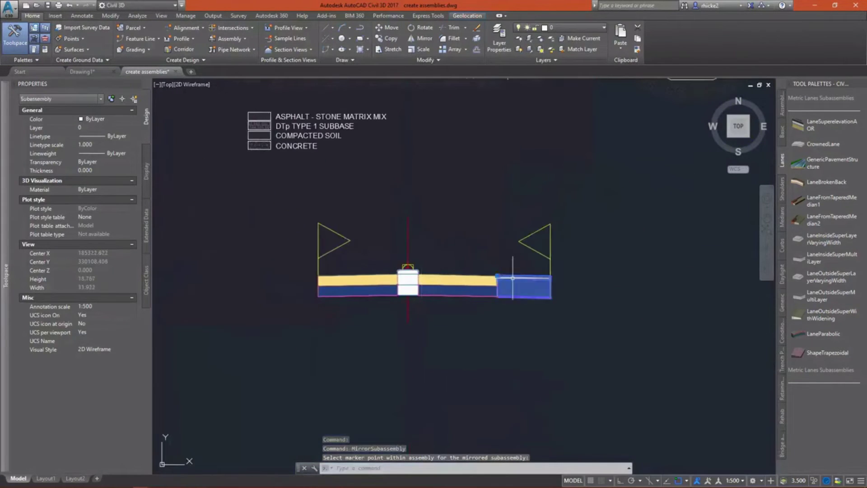
Mirror the outer right lane to the left side of the assembly.
click(512, 283)
right_click(513, 281)
click(538, 402)
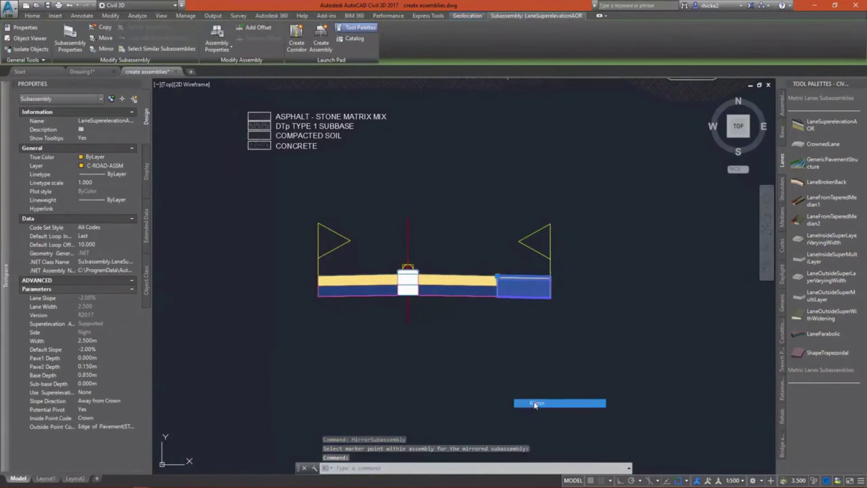
scroll(318, 253, up, 10)
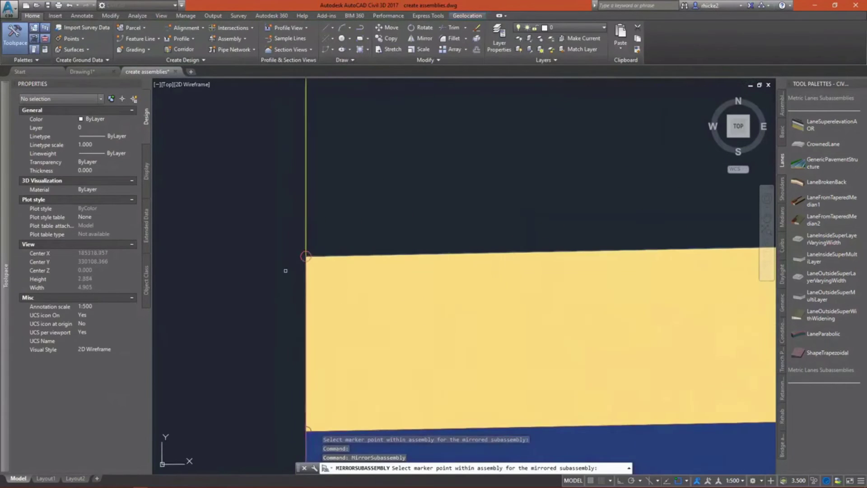
click(318, 248)
scroll(316, 247, down, 8)
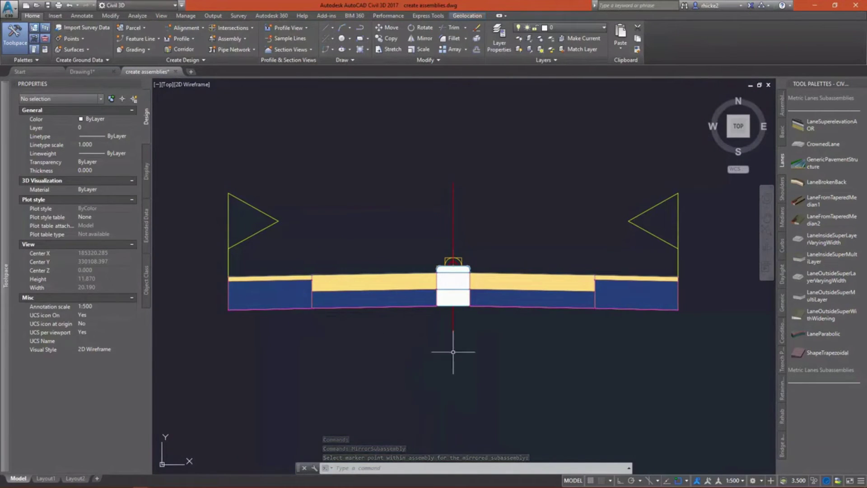
Pick the DaylightBasin subassembly from the Daylight tool palette.
scroll(397, 308, down, 3)
scroll(393, 364, down, 1)
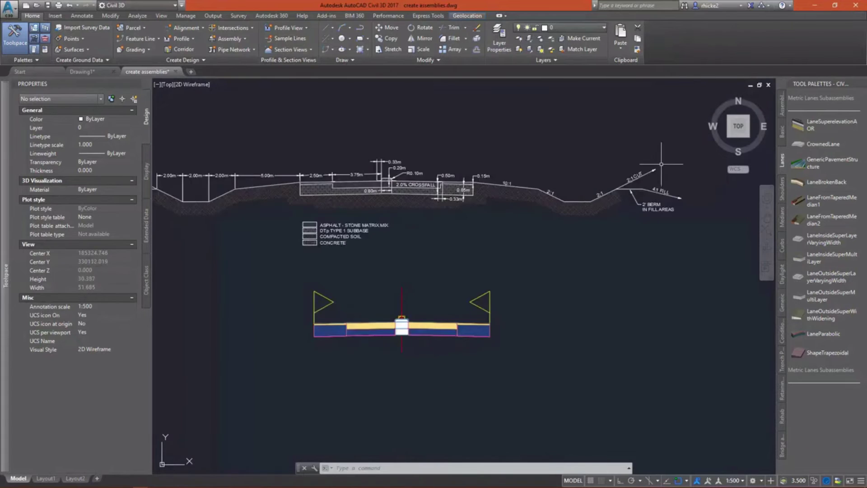
scroll(666, 168, up, 2)
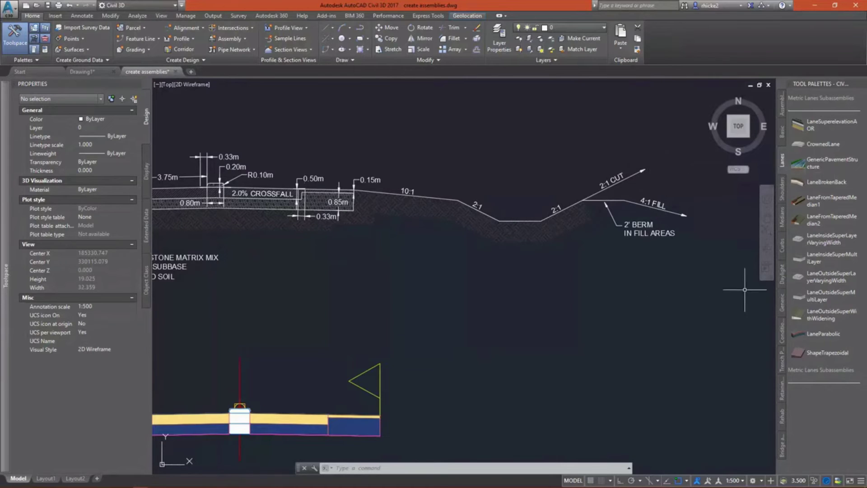
click(784, 280)
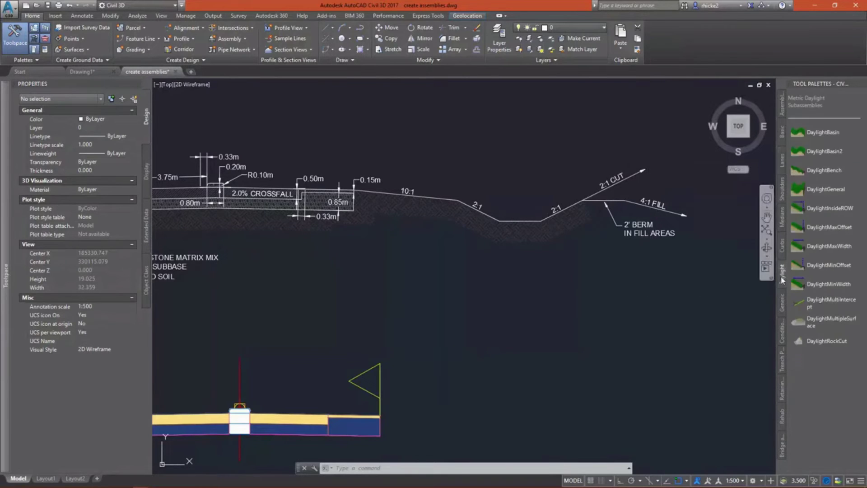
click(805, 133)
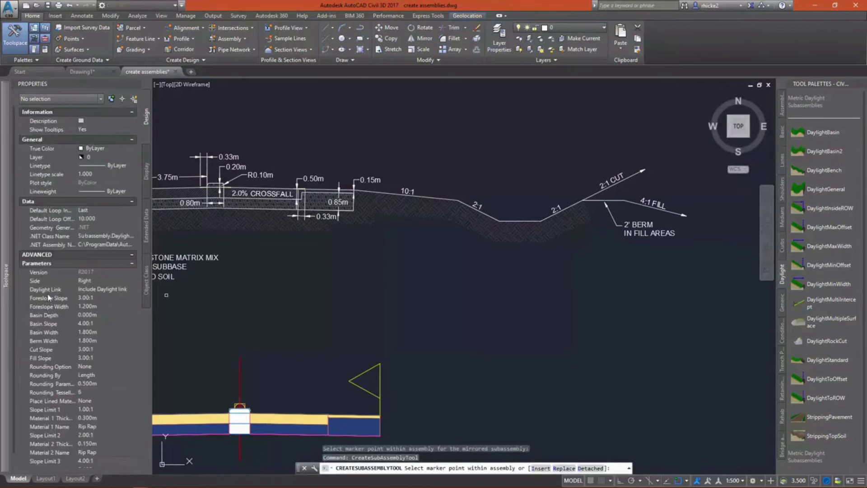
Place the DaylightBasin at the outer right lane's edge, end placement, and select it.
click(103, 298)
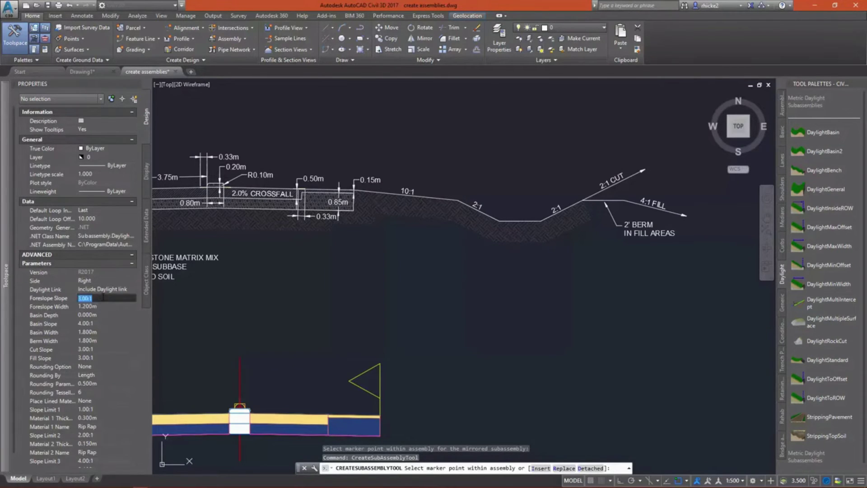
scroll(387, 404, up, 4)
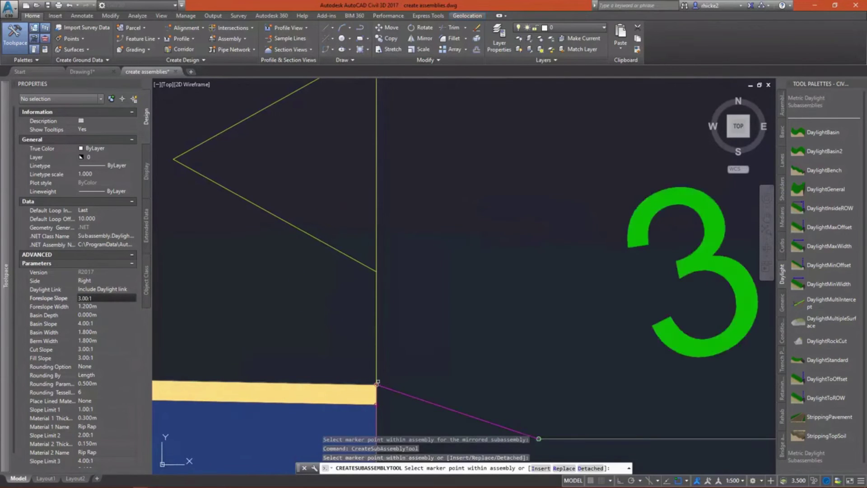
scroll(294, 294, down, 4)
scroll(294, 294, down, 4)
right_click(321, 339)
click(342, 345)
click(348, 317)
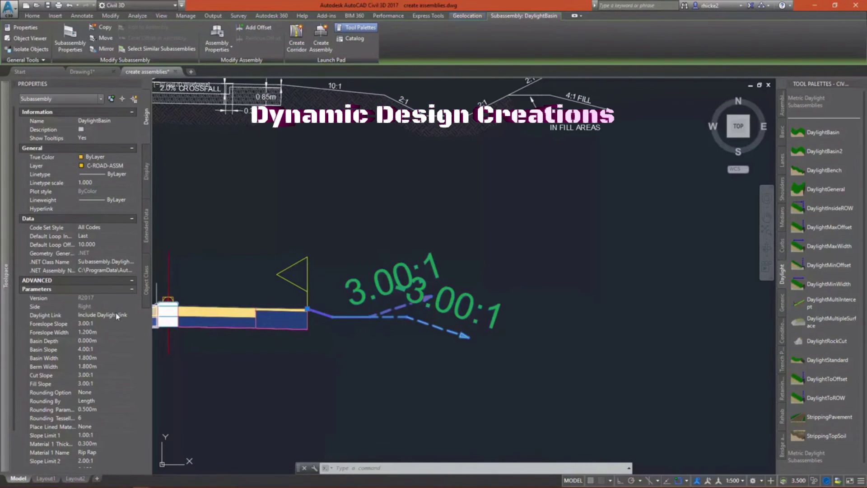
Set the DaylightBasin Foreslope Slope to 10.00:1 and Foreslope Width to 5.000 m.
click(97, 324)
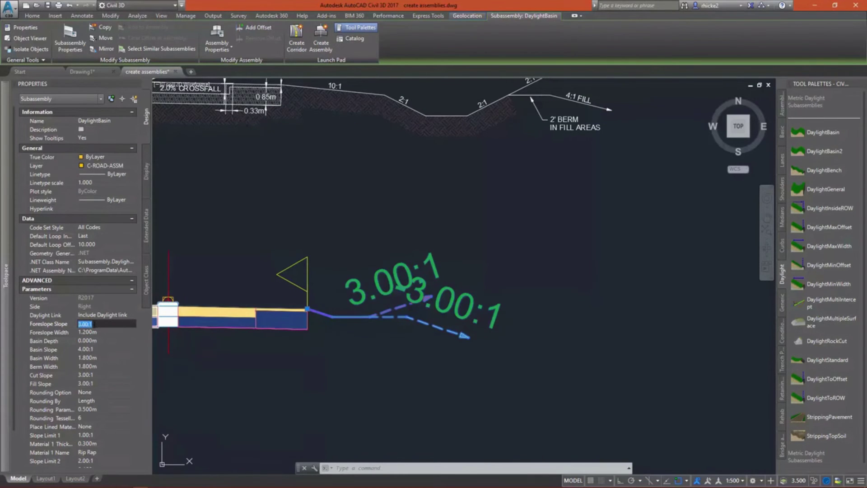
text(10)
click(117, 332)
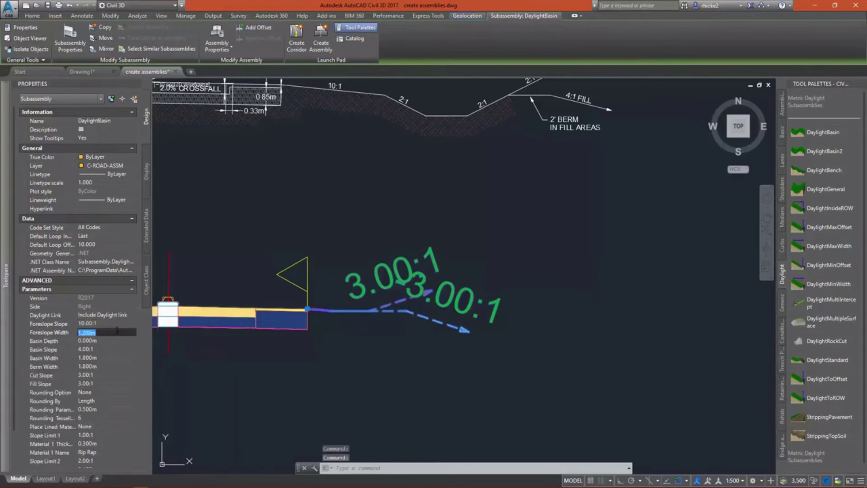
scroll(193, 367, down, 6)
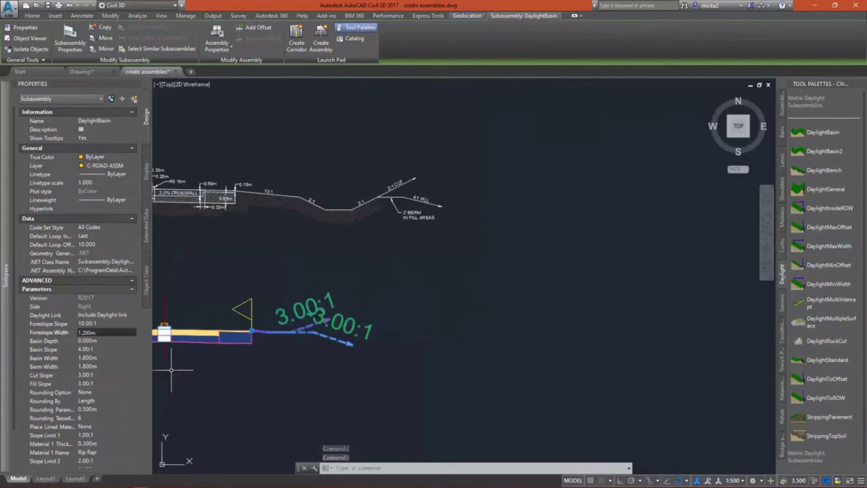
scroll(357, 251, up, 6)
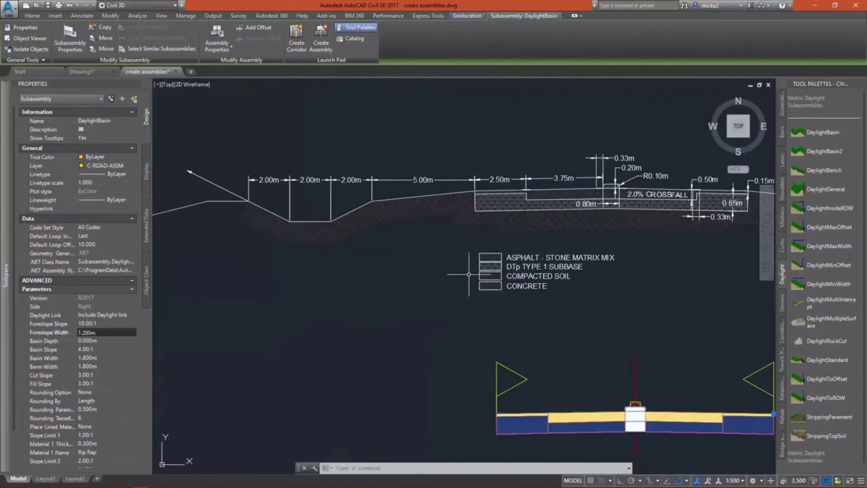
click(105, 334)
key(Return)
scroll(248, 297, down, 3)
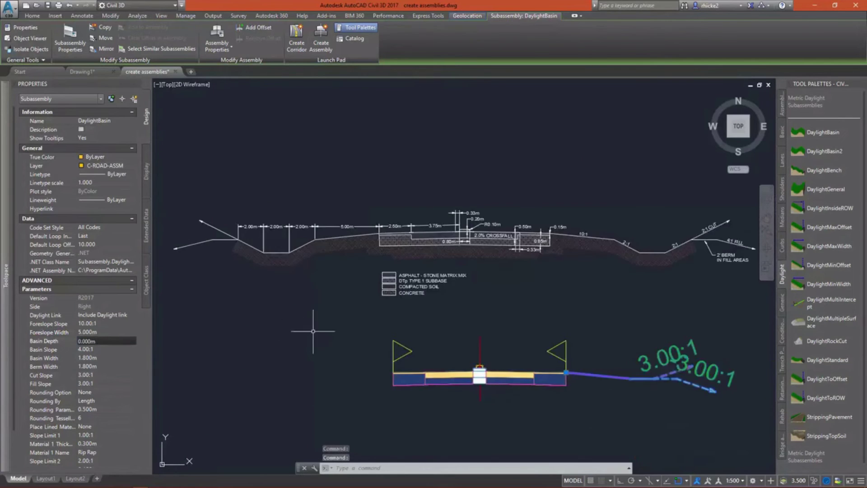
scroll(494, 381, down, 1)
scroll(497, 379, up, 2)
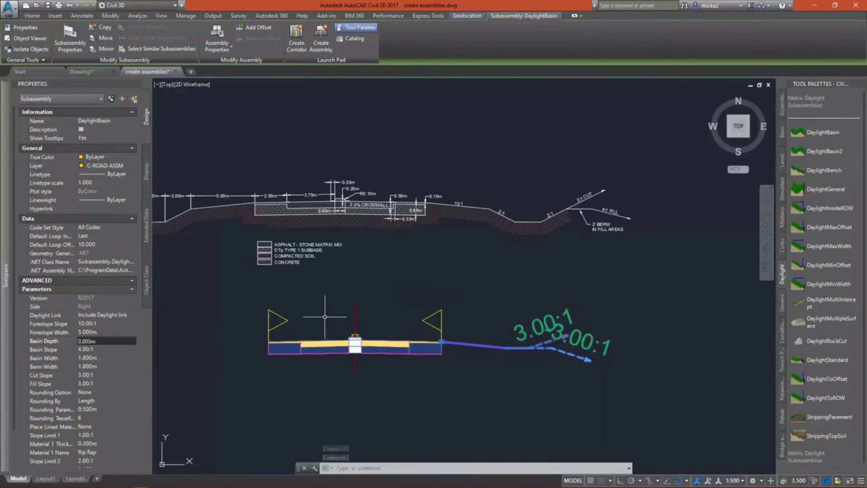
scroll(494, 301, down, 2)
scroll(494, 301, up, 2)
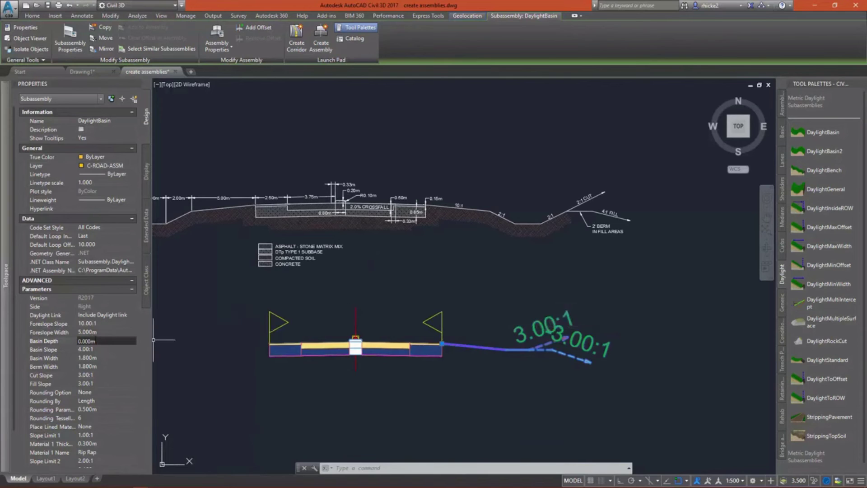
Set Basin Depth 1.000 m, Basin Slope 2.00:1 and Basin Width 2.000 m.
key(Return)
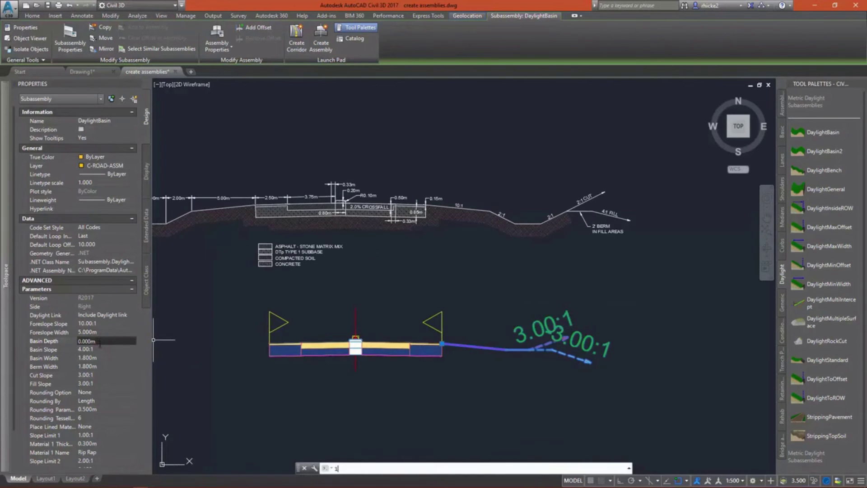
click(100, 342)
text(1)
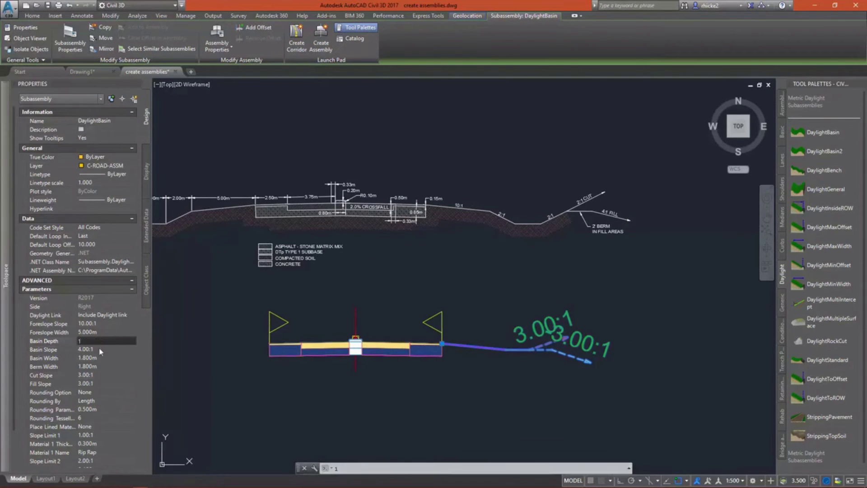
click(100, 350)
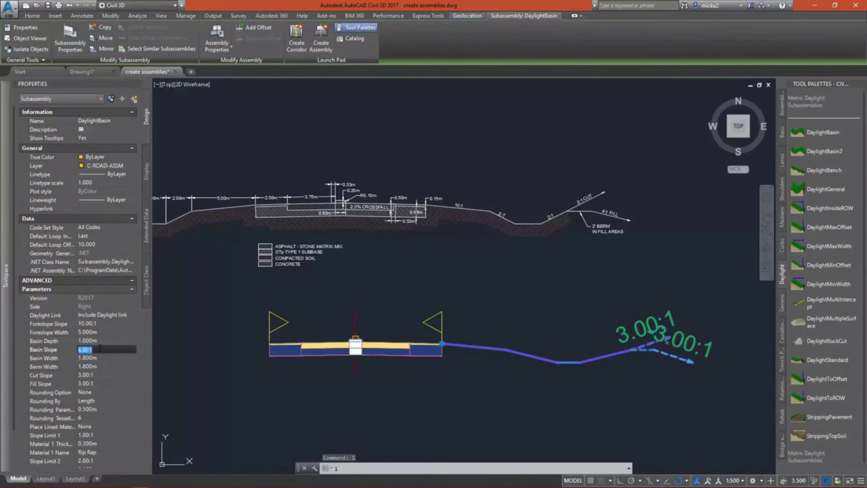
text(2)
click(104, 358)
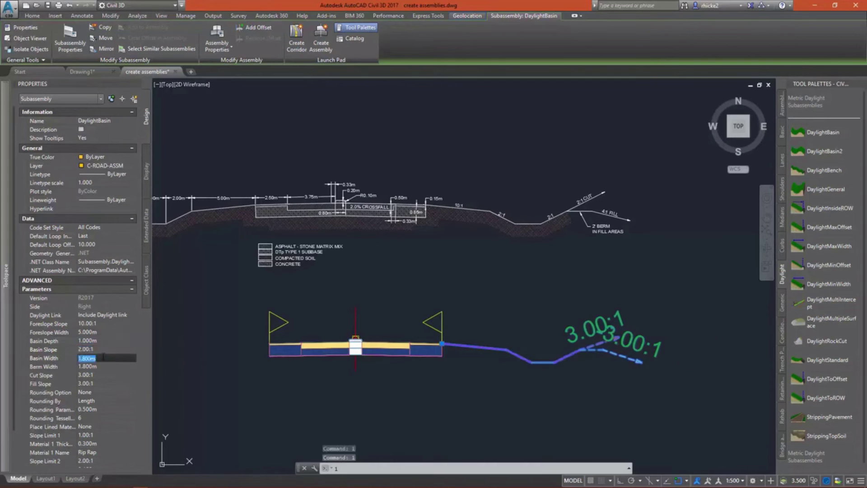
text(1)
click(103, 366)
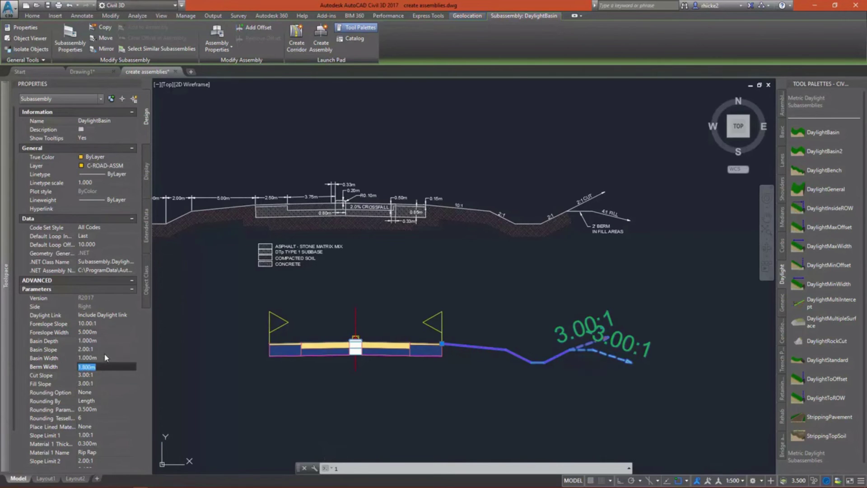
click(106, 357)
text(1)
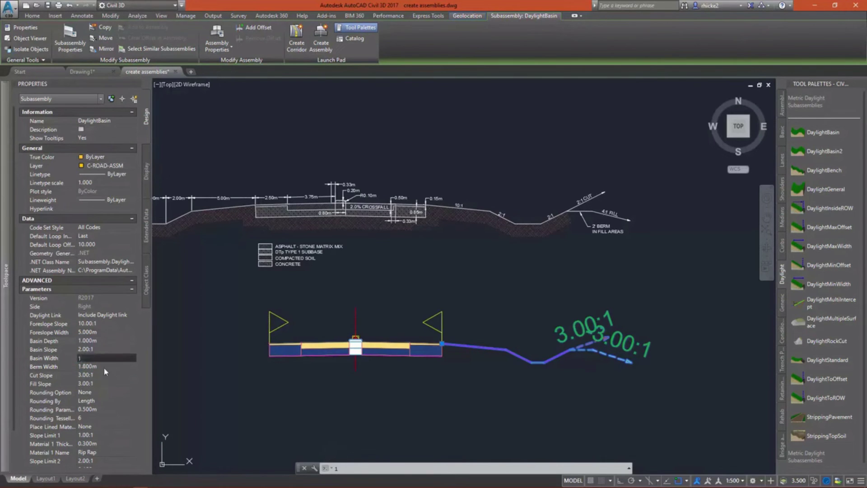
text(2)
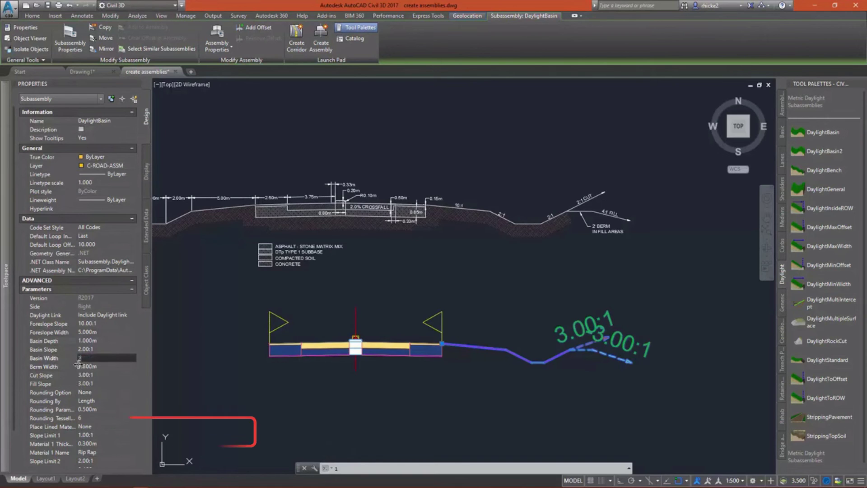
key(Return)
Set Berm Width 2.000 m, Cut Slope 2.00:1 and Fill Slope 4.00:1.
click(101, 366)
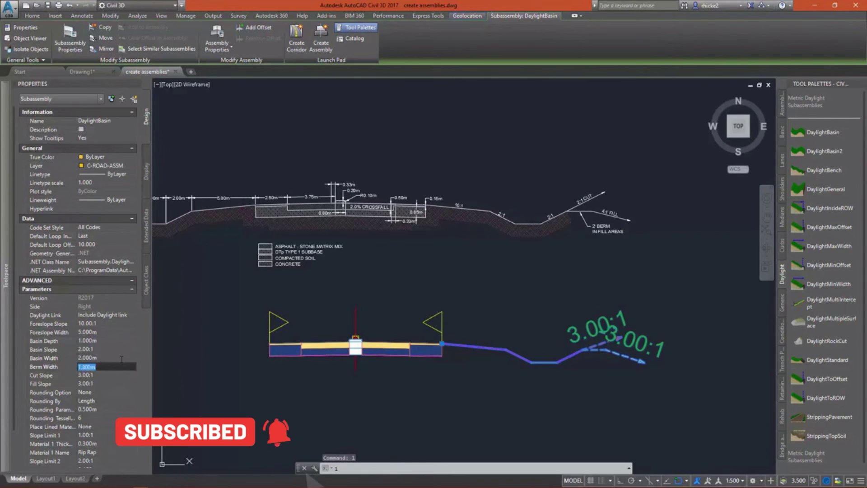
middle_drag(245, 238, 272, 254)
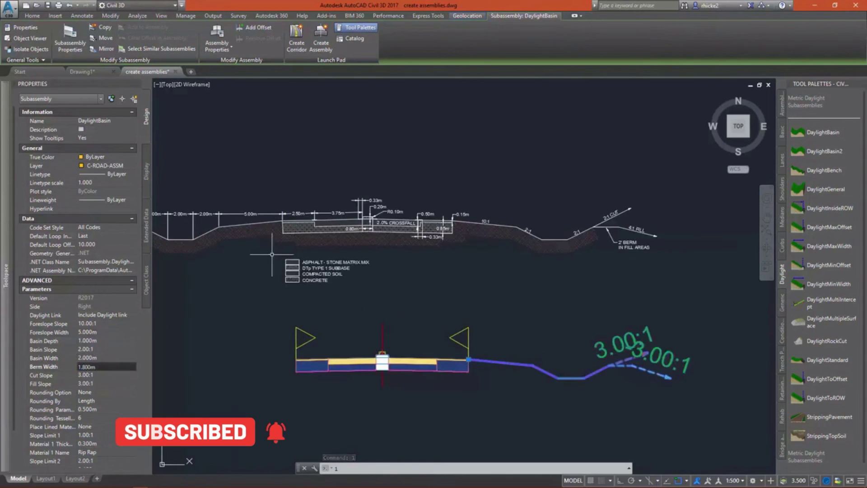
scroll(272, 255, down, 2)
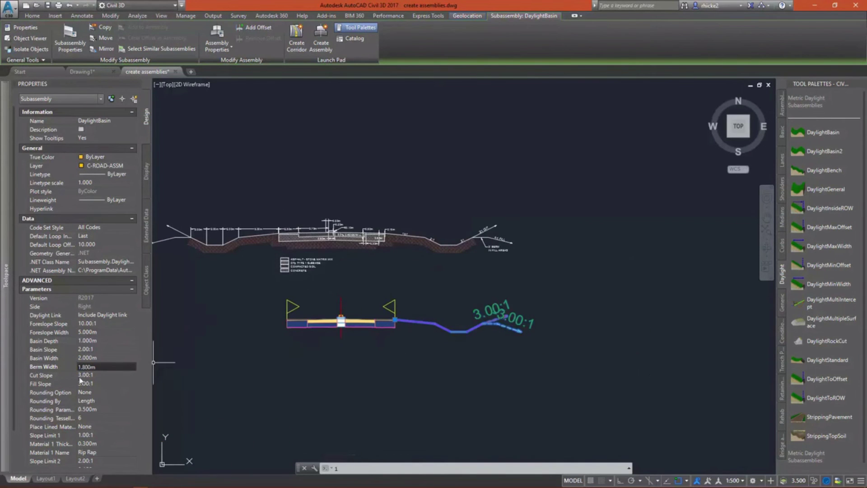
scroll(447, 339, up, 2)
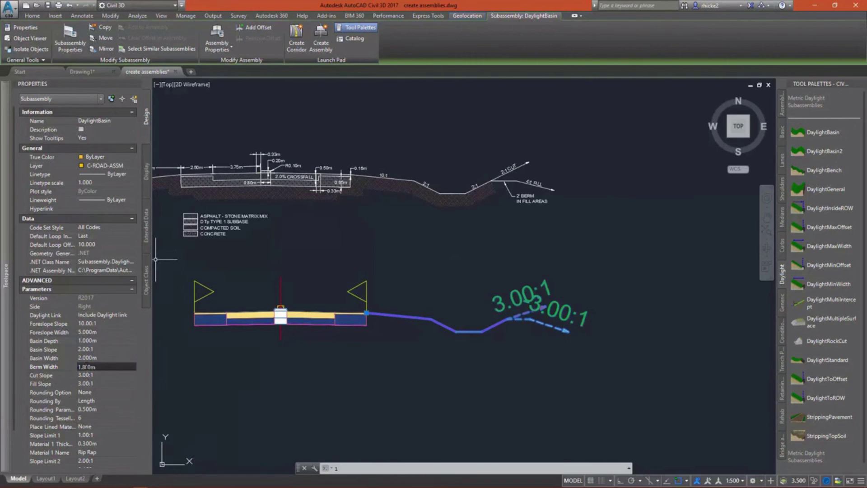
click(83, 367)
text(2)
click(99, 375)
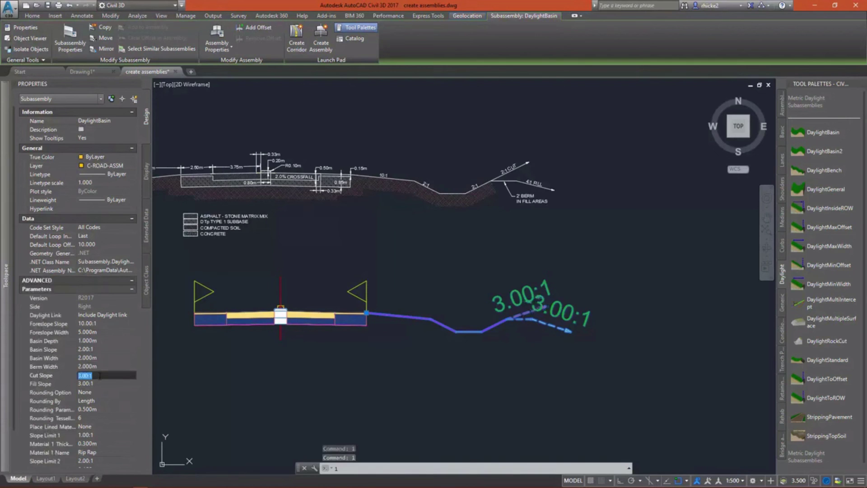
text(2)
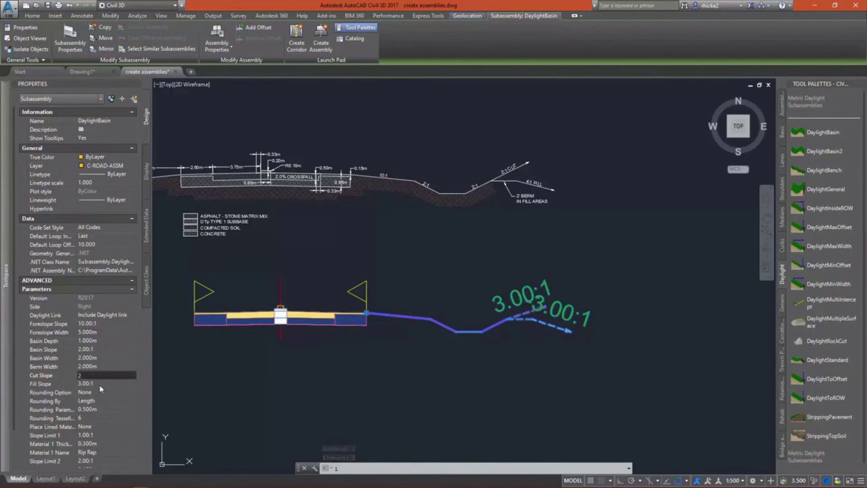
click(99, 384)
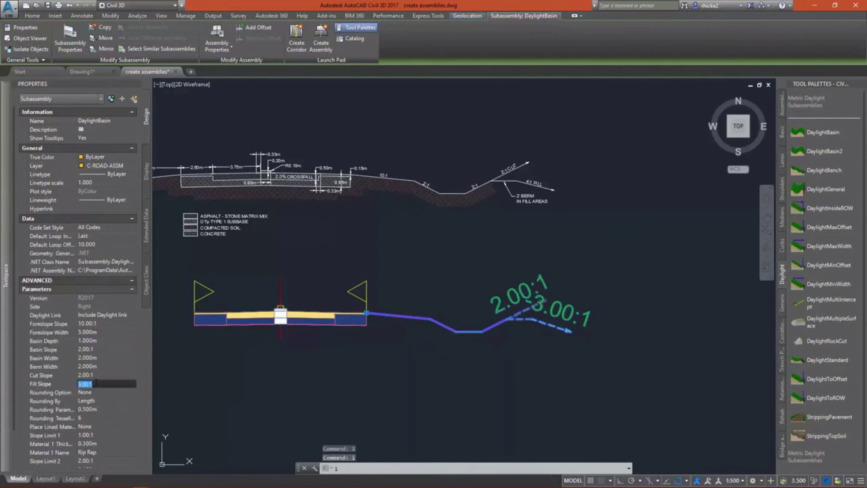
text(4)
key(Return)
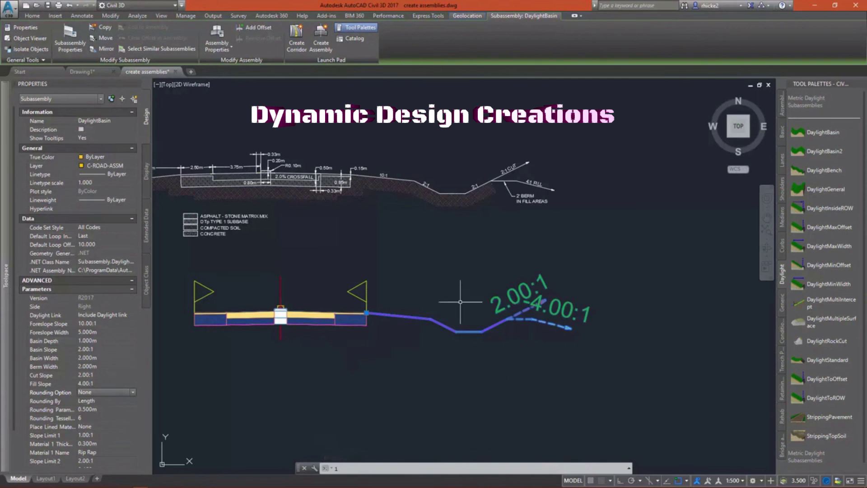
scroll(502, 271, down, 2)
key(Escape)
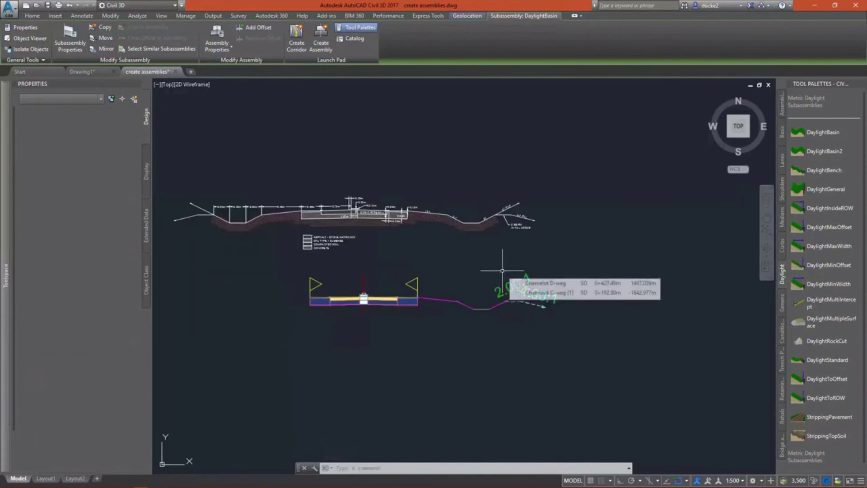
scroll(209, 203, up, 4)
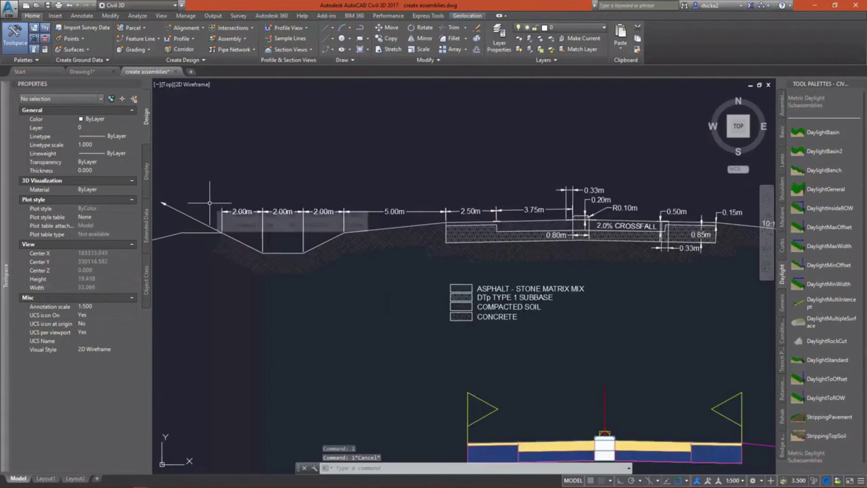
scroll(209, 203, down, 4)
scroll(416, 316, up, 3)
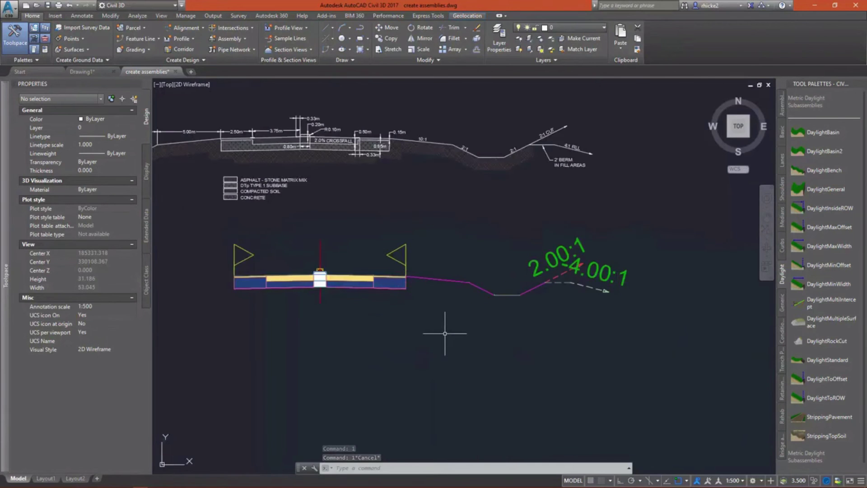
Mirror the DaylightBasin about the assembly marker so it extends from the left lanes.
click(428, 277)
right_click(428, 277)
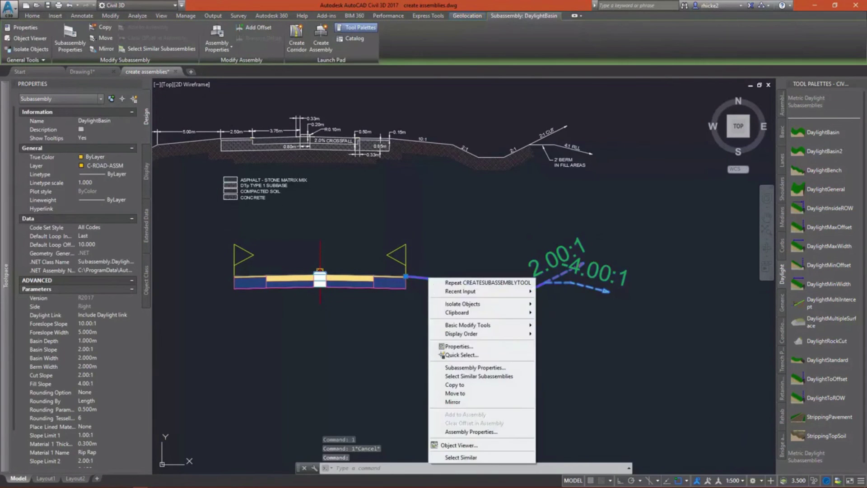
click(447, 402)
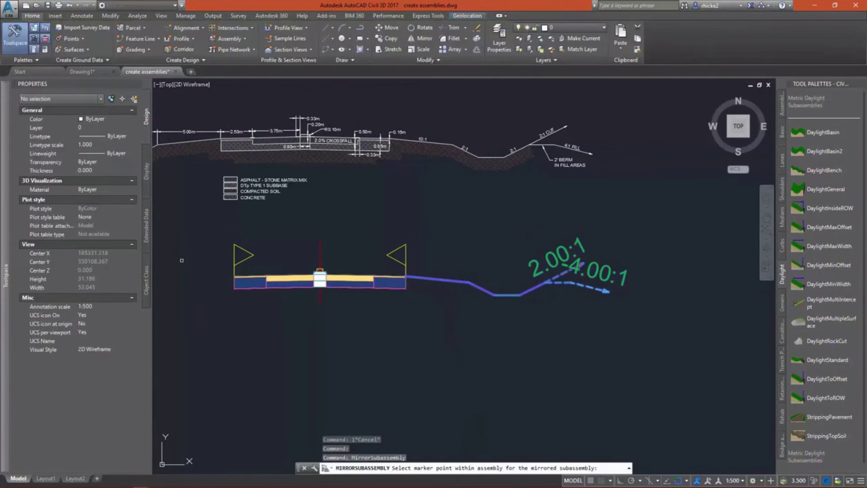
scroll(226, 277, up, 6)
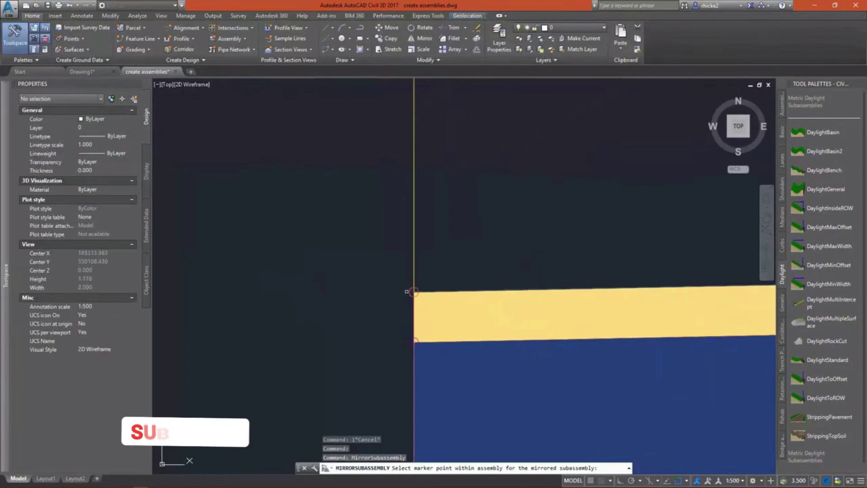
click(412, 292)
scroll(411, 290, down, 4)
scroll(409, 291, down, 8)
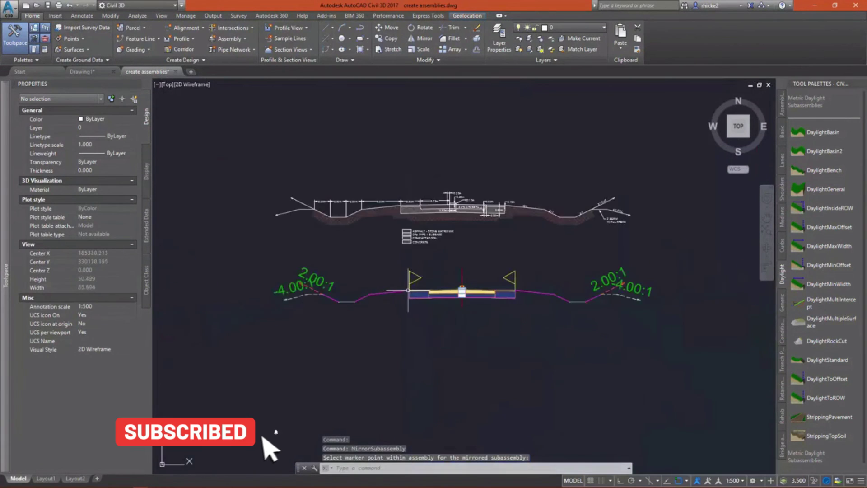
right_click(505, 342)
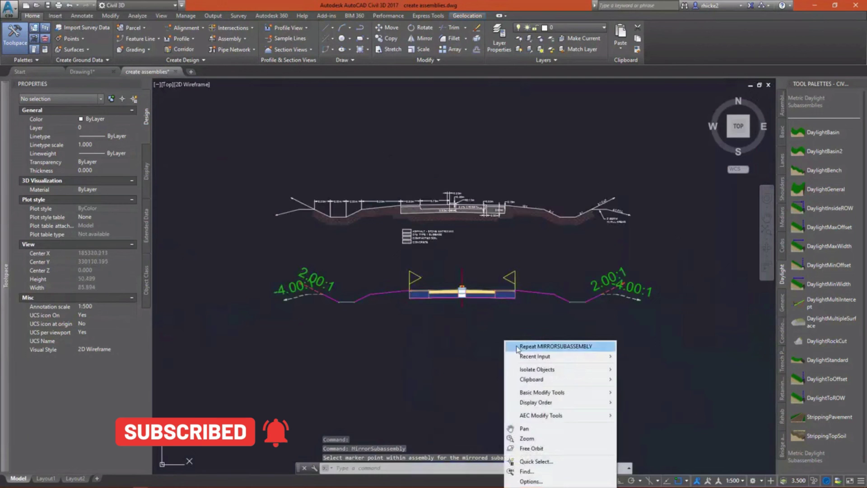
key(Escape)
scroll(331, 281, down, 2)
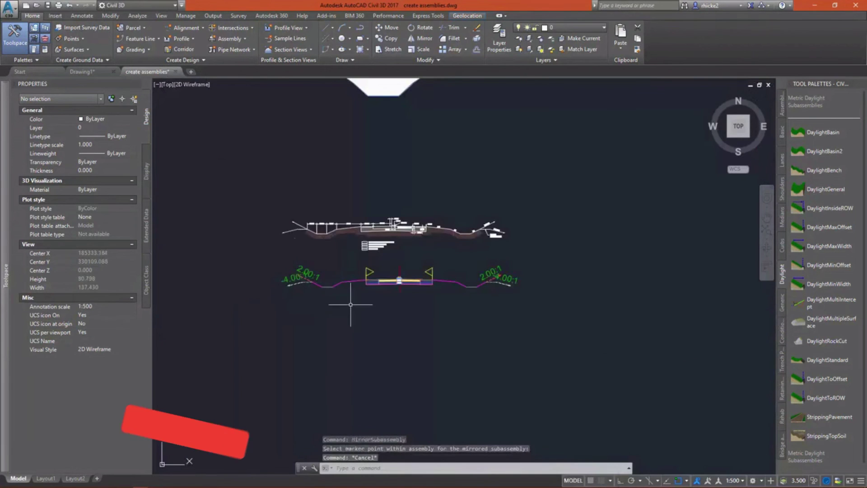